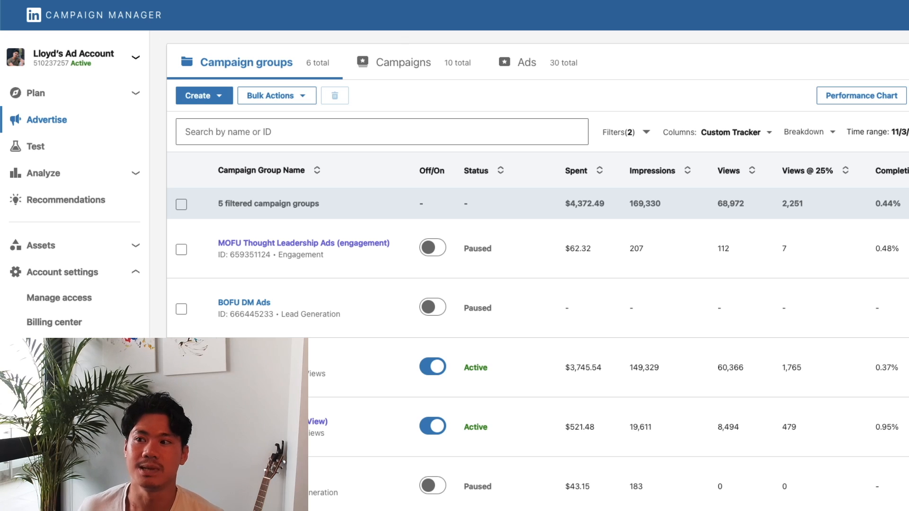
# Open the ad "How To Generate 5 to 10 qualified calls per week with LI Ads" from the ads list and look through its live post.
pyautogui.click(506, 61)
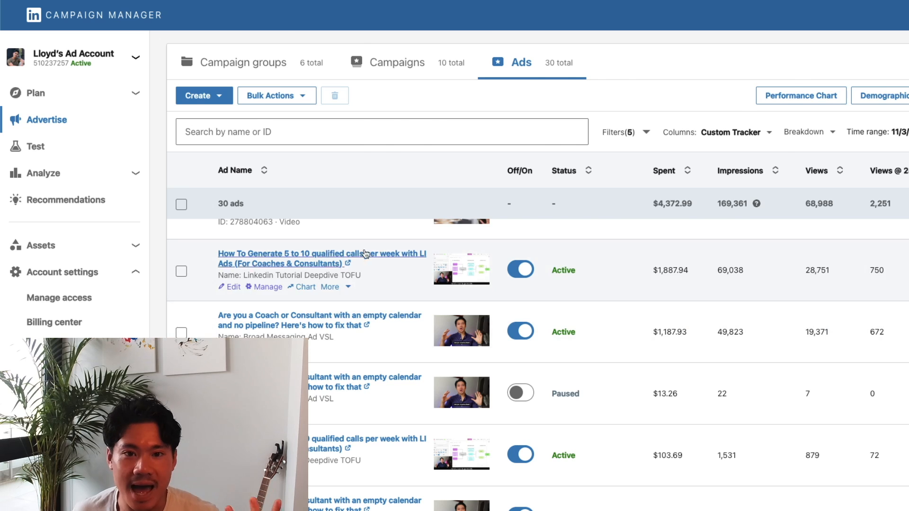
pyautogui.click(371, 263)
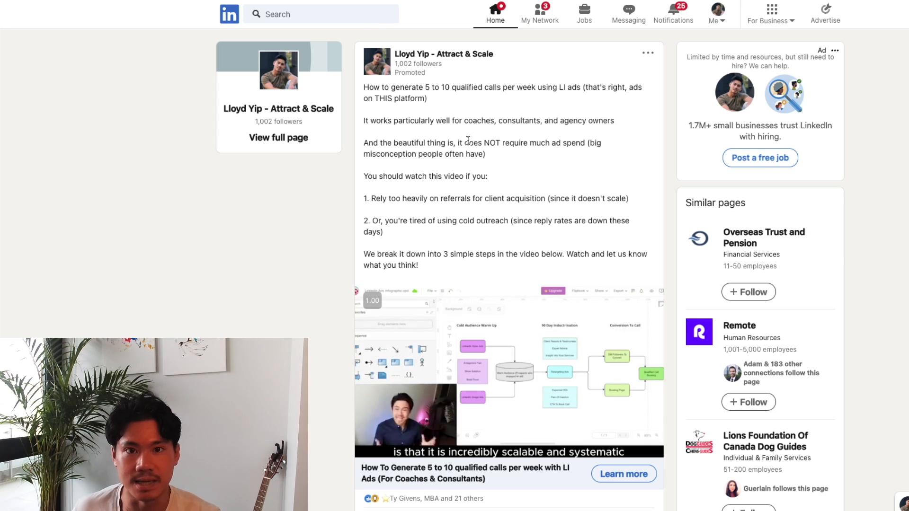
pyautogui.scroll(-15, 467, 141)
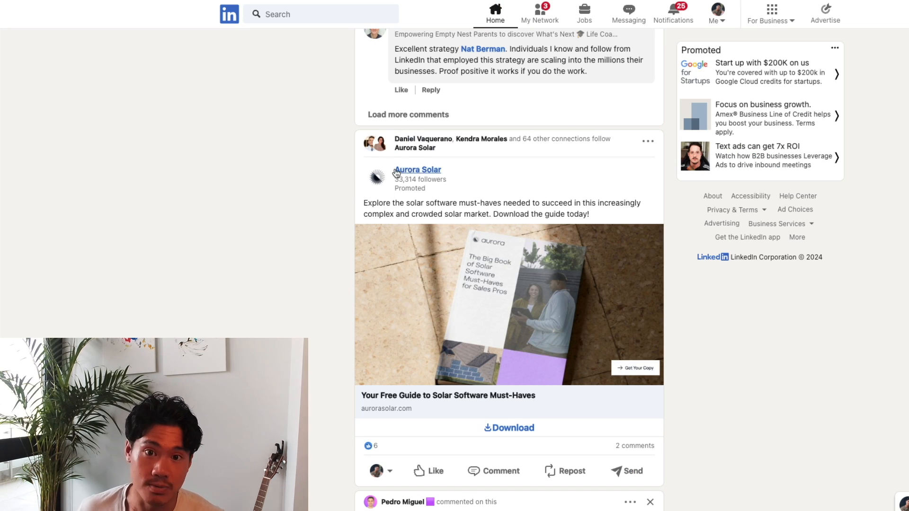
pyautogui.scroll(-10, 410, 174)
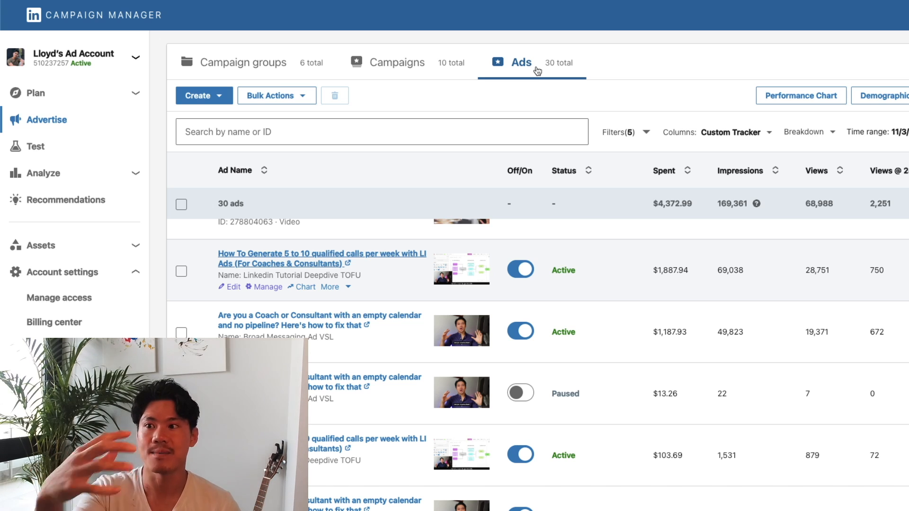
# Review the account's campaigns list and its campaign groups list.
pyautogui.click(424, 61)
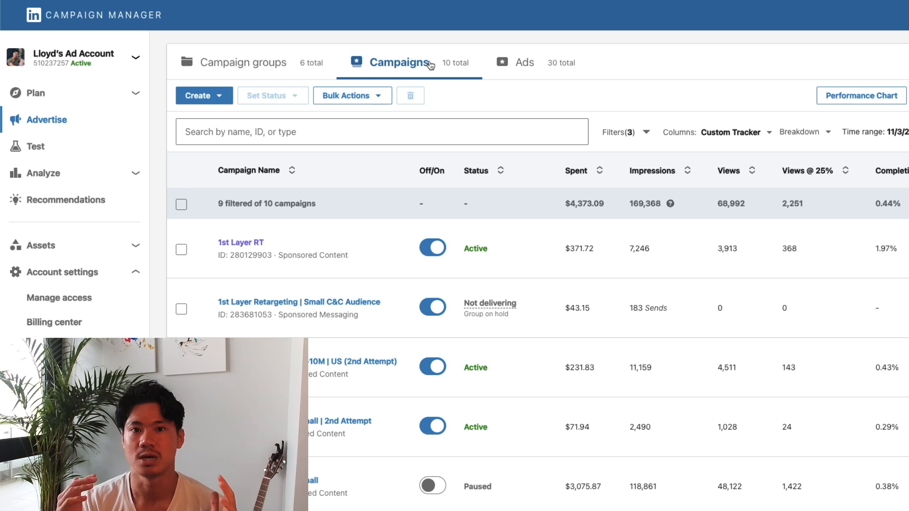
pyautogui.click(244, 63)
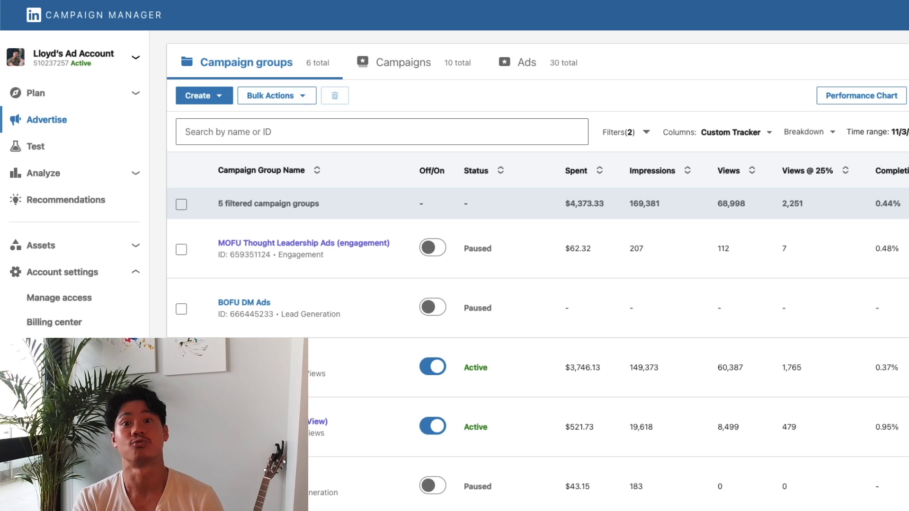
pyautogui.scroll(-1, 3, 259)
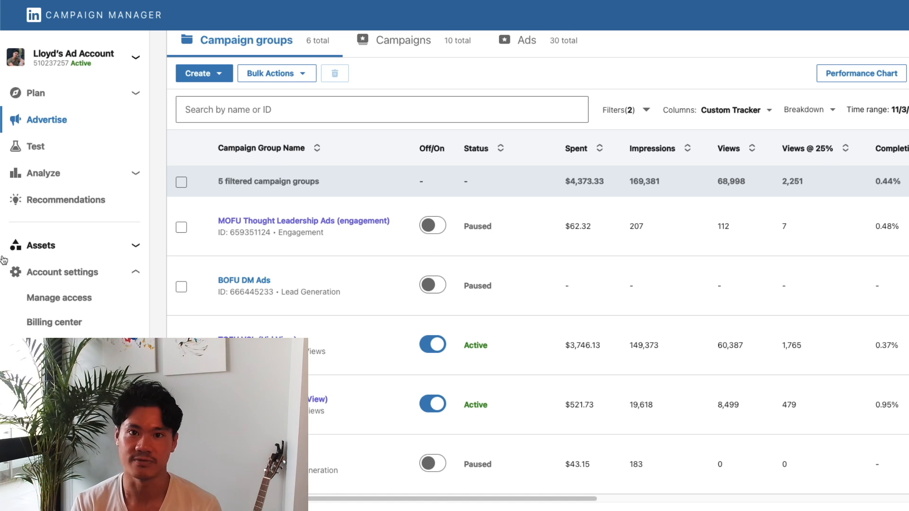
# Create an active campaign group named "North America | Cold Audience TOFU" with the group objective switched off.
pyautogui.scroll(1, 221, 103)
pyautogui.click(221, 98)
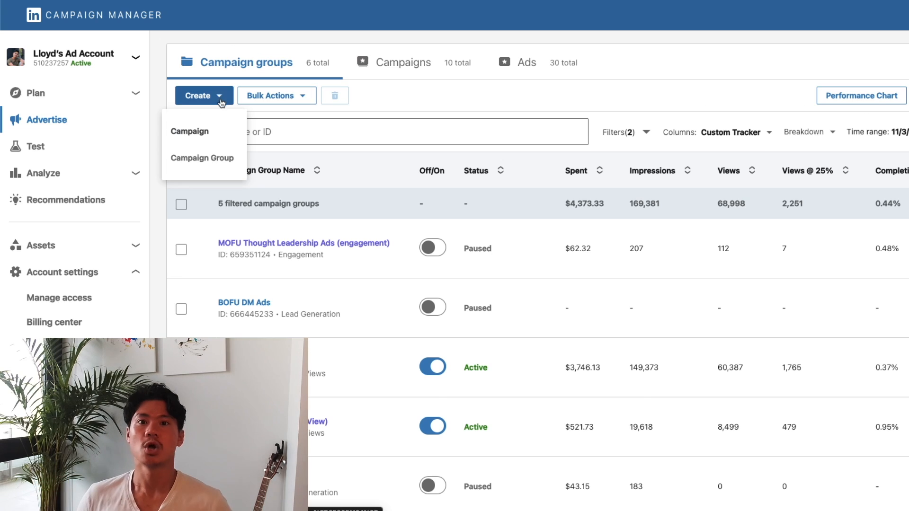
pyautogui.click(215, 170)
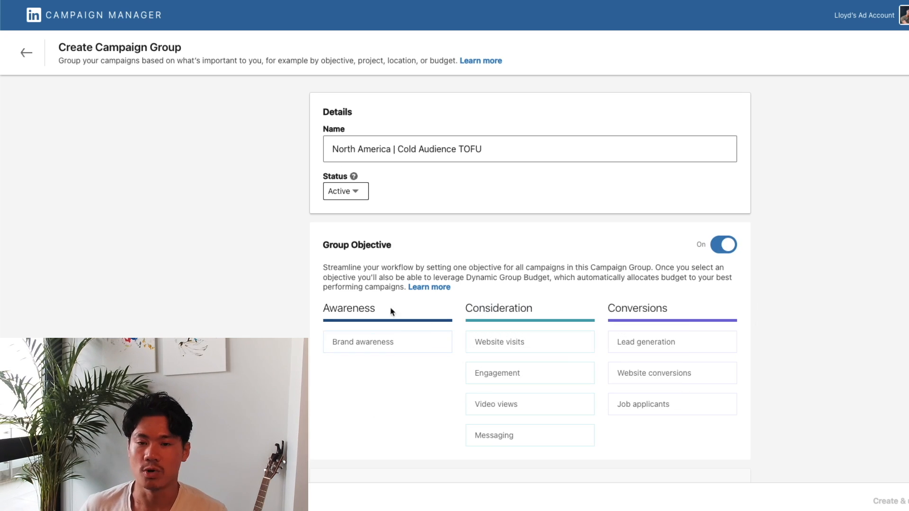
pyautogui.moveTo(416, 337)
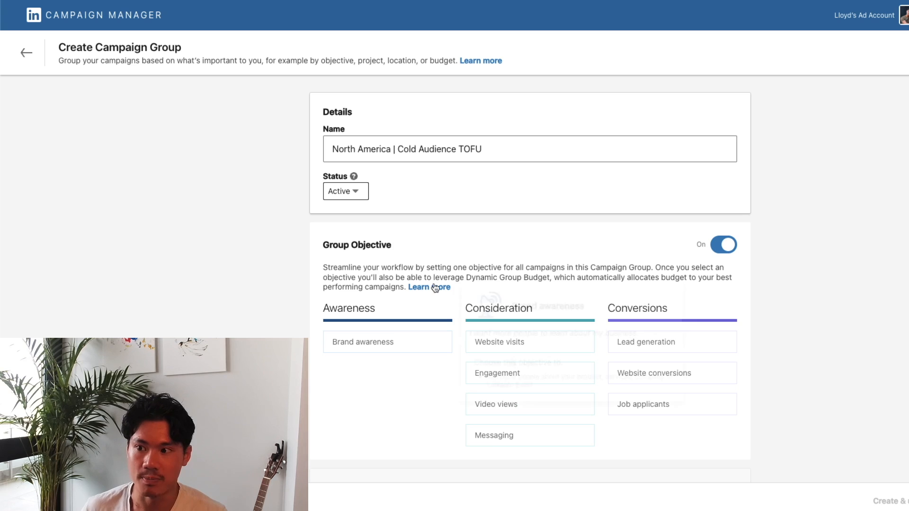
pyautogui.click(718, 247)
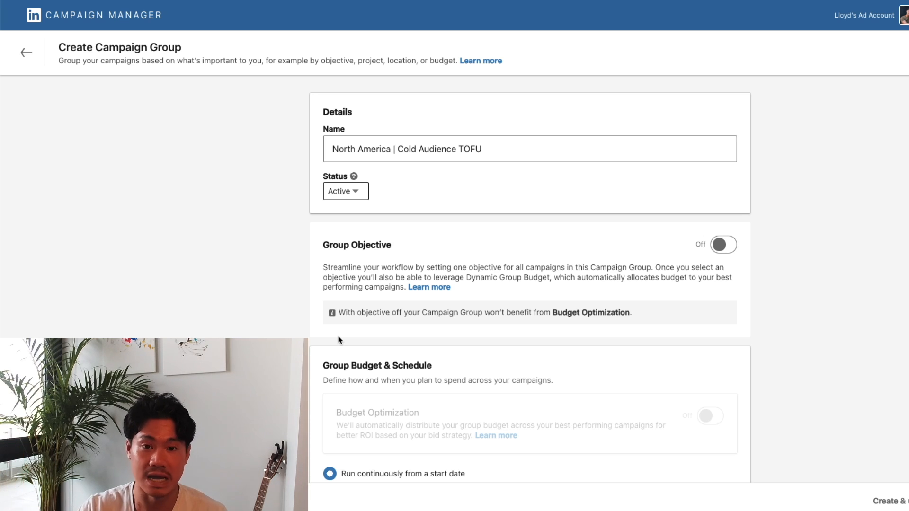
pyautogui.scroll(-3, 339, 340)
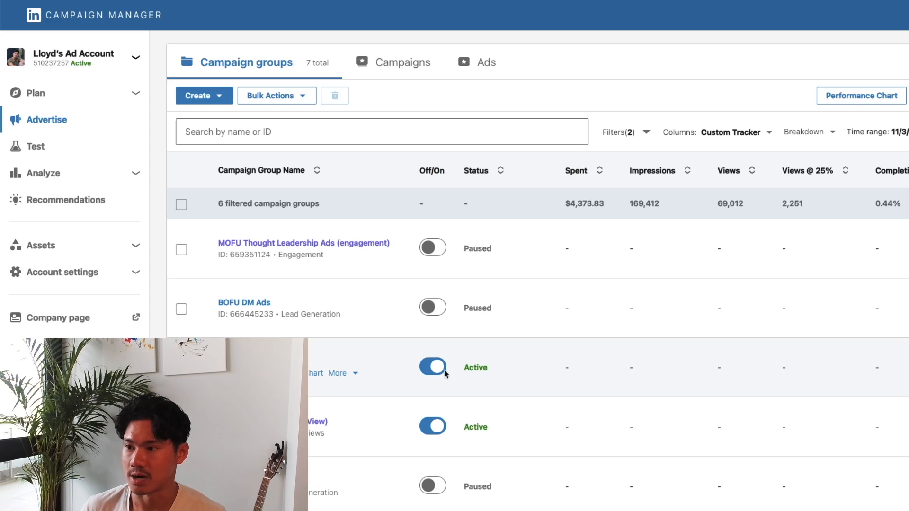
# Pause the "North America | Cold Audience TOFU" campaign group.
pyautogui.scroll(-2, 360, 353)
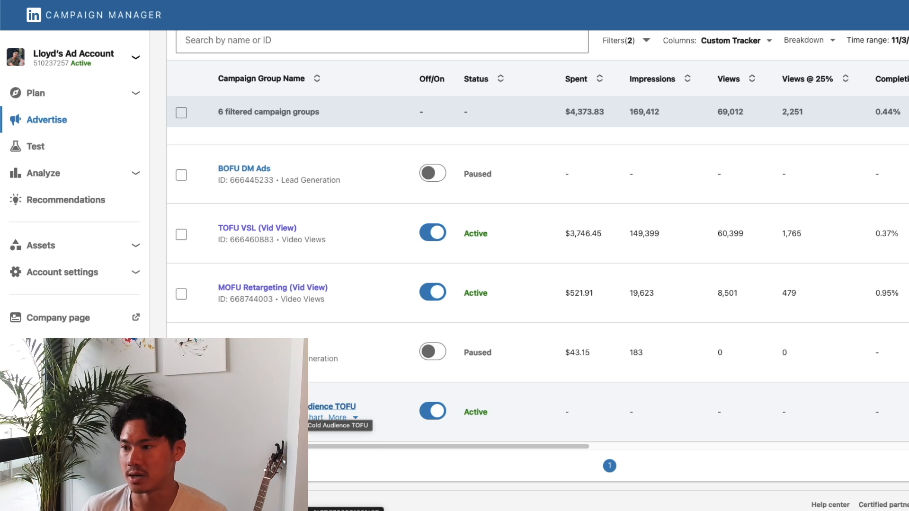
pyautogui.click(427, 410)
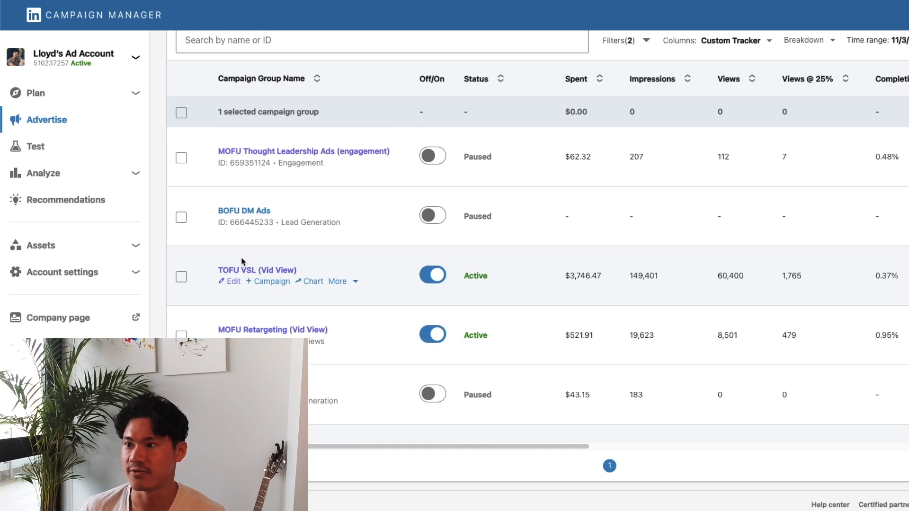
pyautogui.scroll(2, 165, 134)
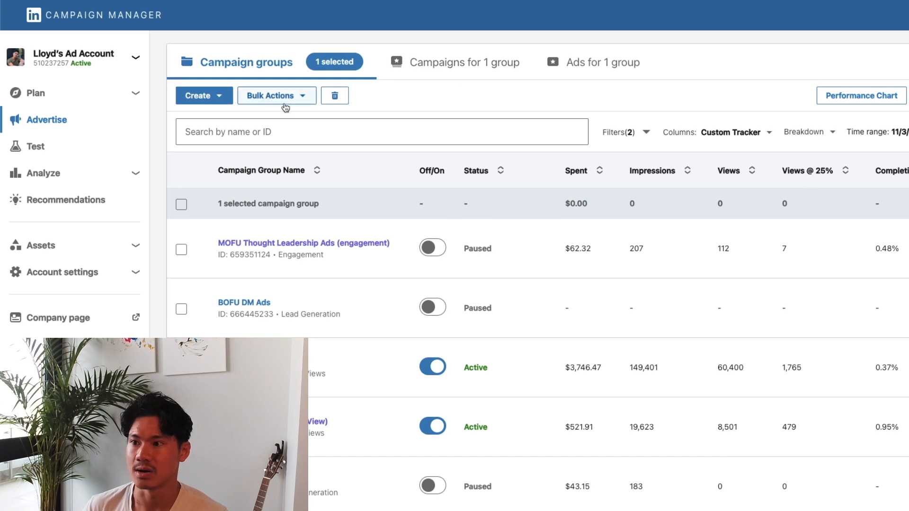
pyautogui.scroll(-1, 265, 379)
pyautogui.scroll(-2, 265, 379)
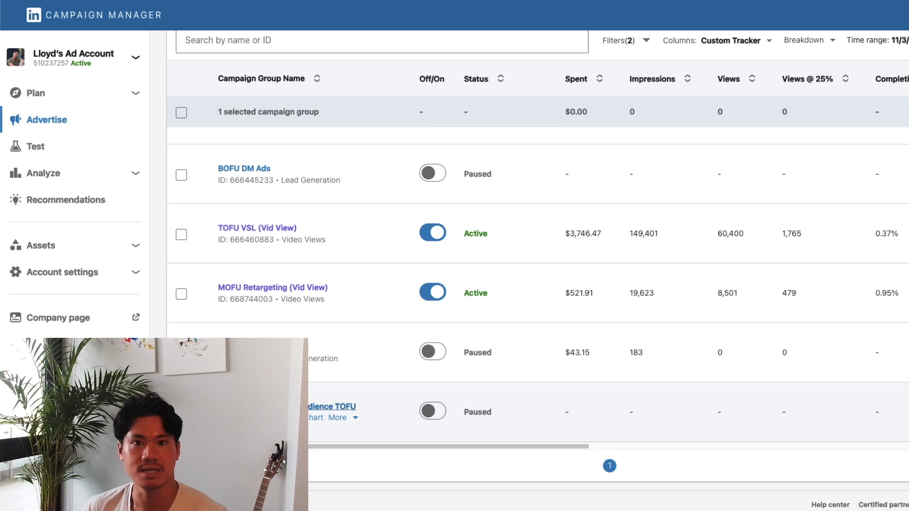
# Start a new campaign inside the "North America | Cold Audience TOFU" group and proceed to the campaign setup.
pyautogui.scroll(3, 136, 239)
pyautogui.click(201, 95)
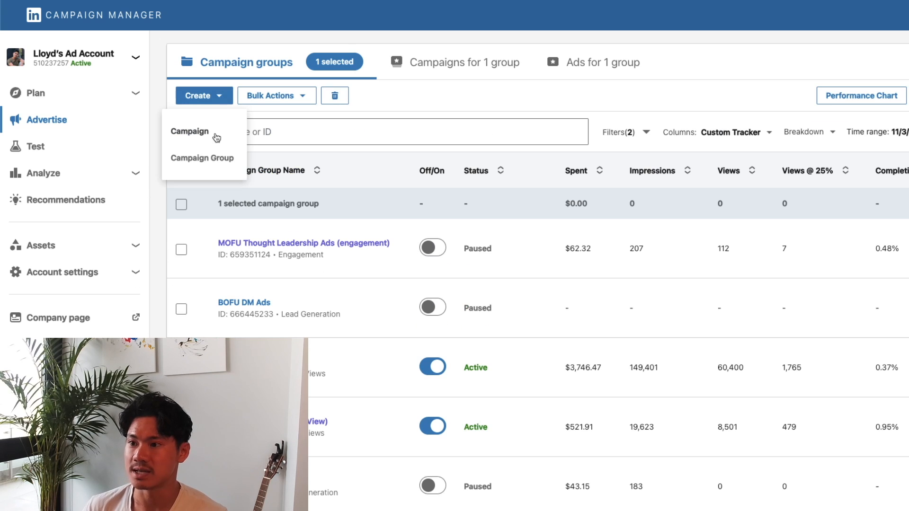
pyautogui.click(217, 137)
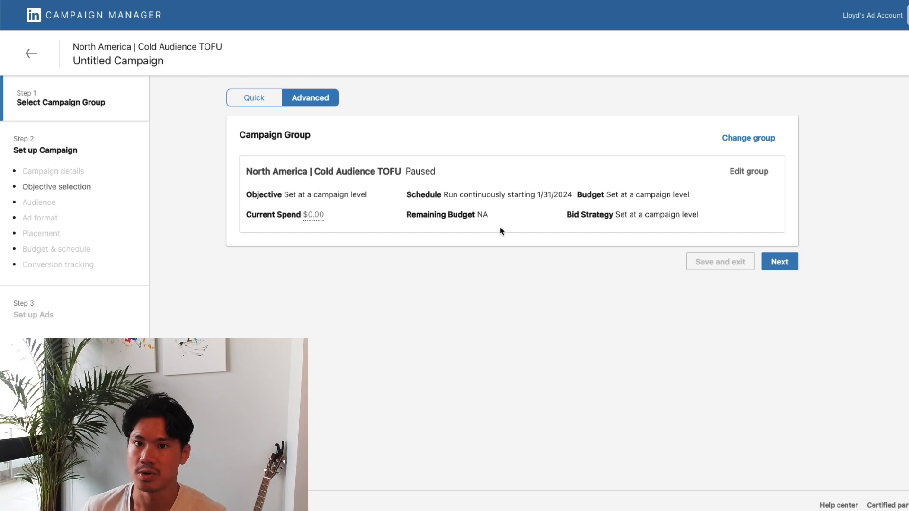
pyautogui.click(786, 270)
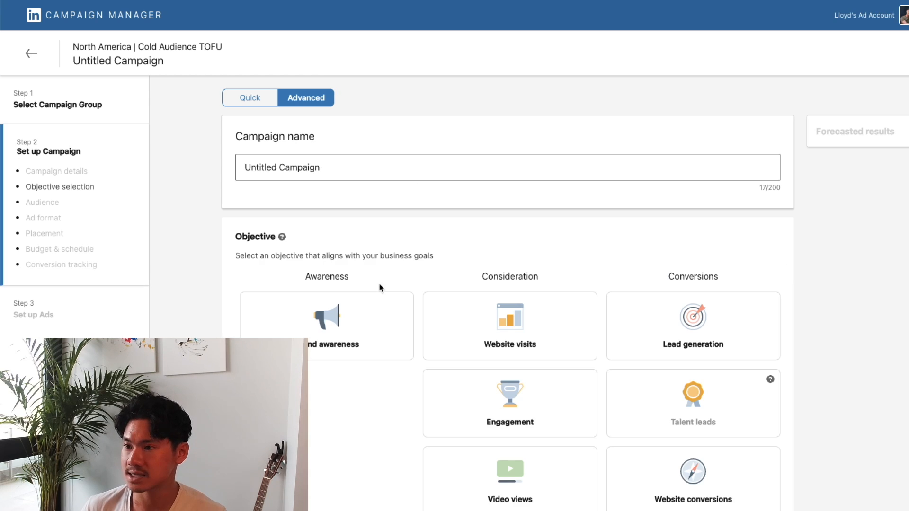
# Name the campaign "Brand Awareness - US - Software - CEOs - Under 100 empl" and choose the Brand awareness objective.
pyautogui.click(323, 175)
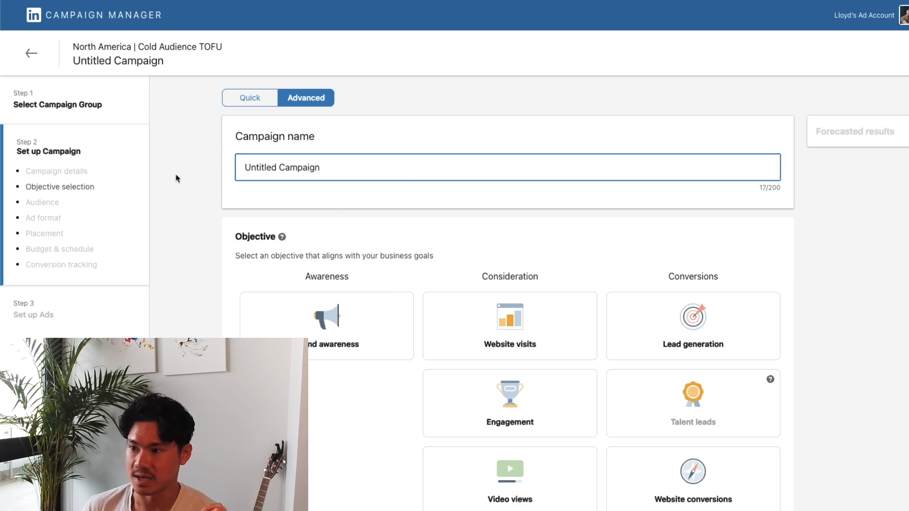
pyautogui.hotkey('ctrl', 'a')
pyautogui.press('BackSpace')
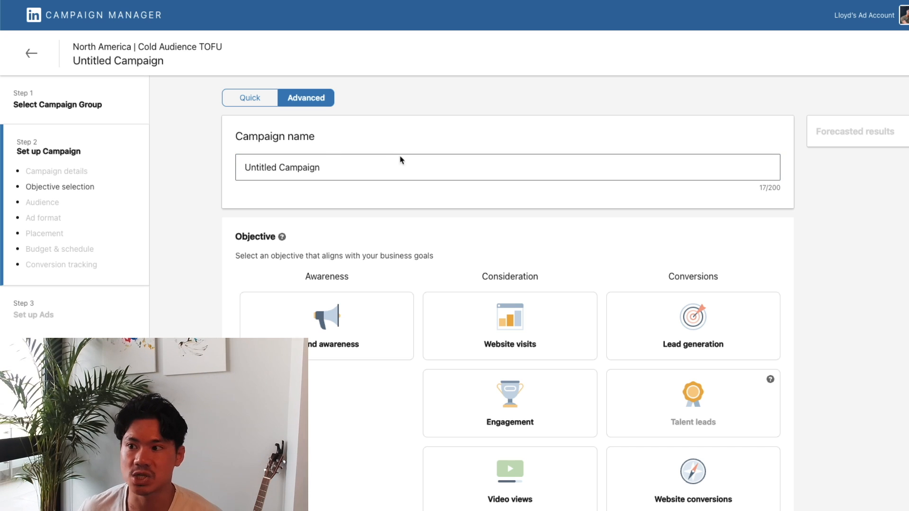
pyautogui.moveTo(335, 164); pyautogui.dragTo(195, 170)
pyautogui.write('Brand Awareness - US - Software - CEOs - Under 100')
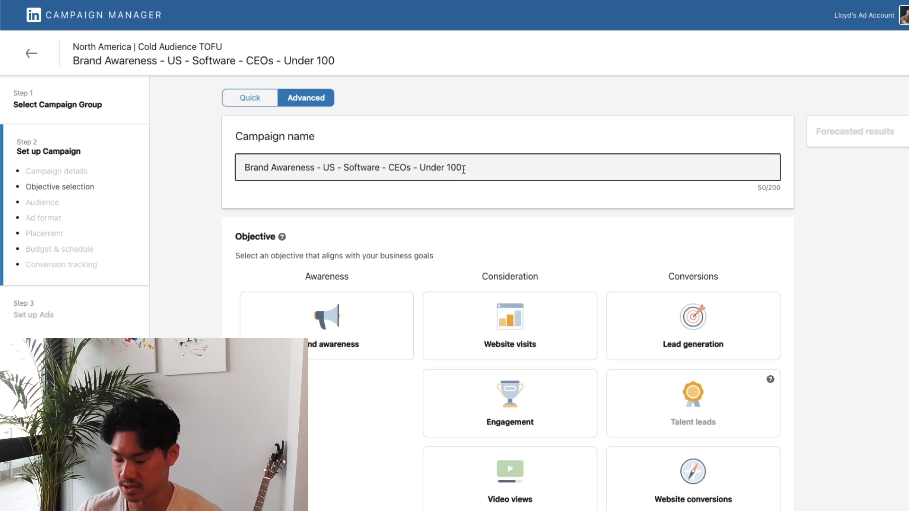
pyautogui.write('empl')
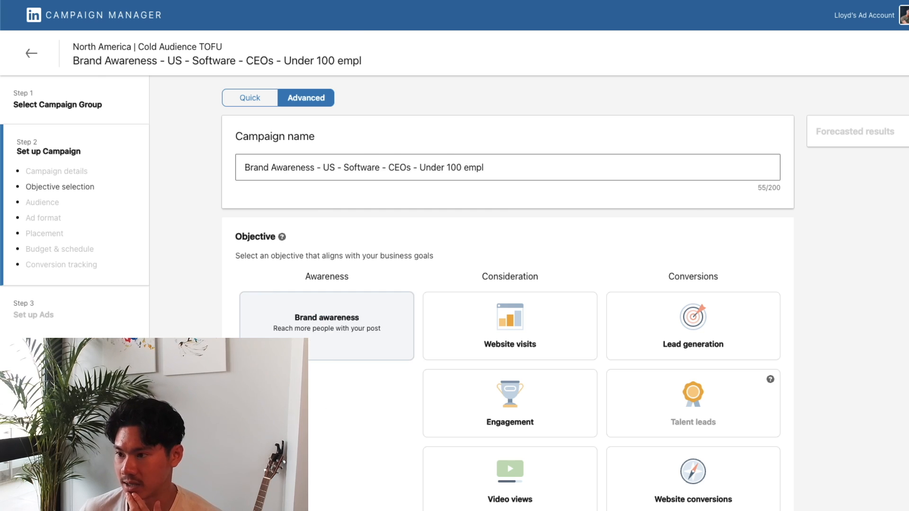
pyautogui.click(311, 316)
pyautogui.scroll(-2, 311, 316)
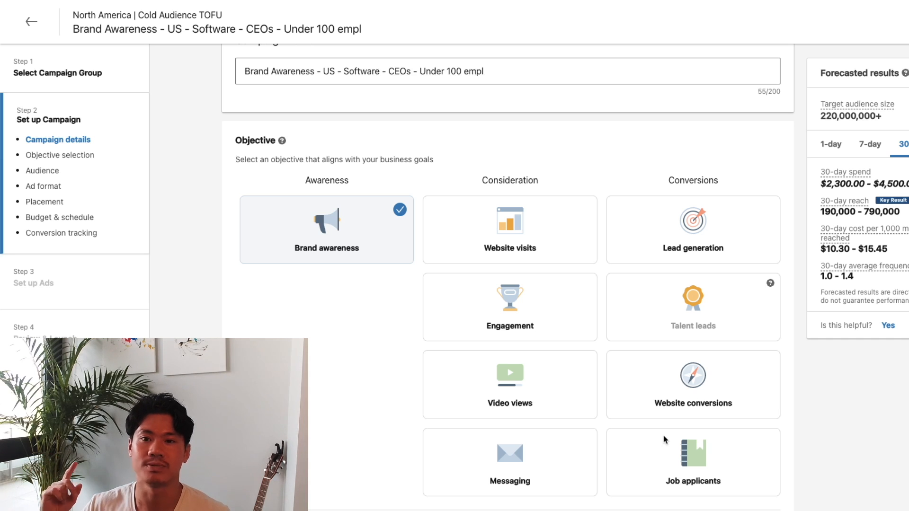
# Check the list of saved audiences in the campaign's audience section without choosing one.
pyautogui.scroll(-8, 664, 441)
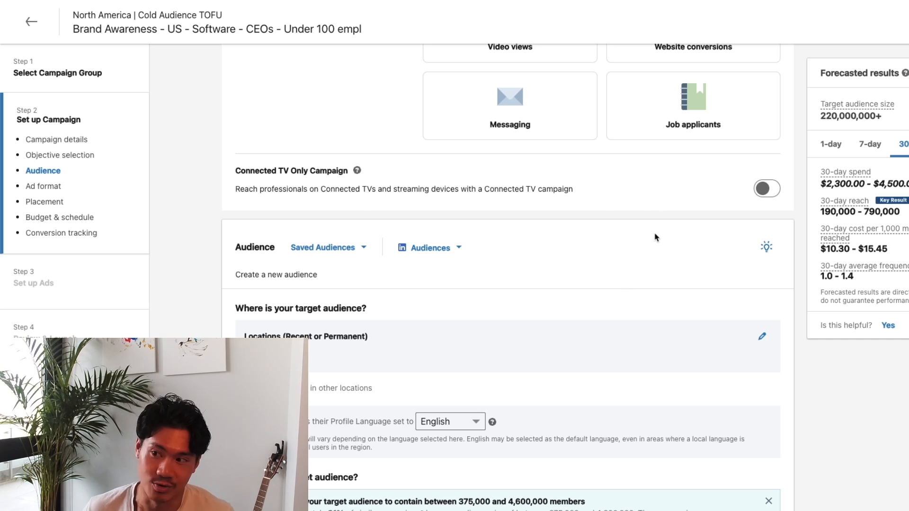
pyautogui.scroll(-2, 588, 256)
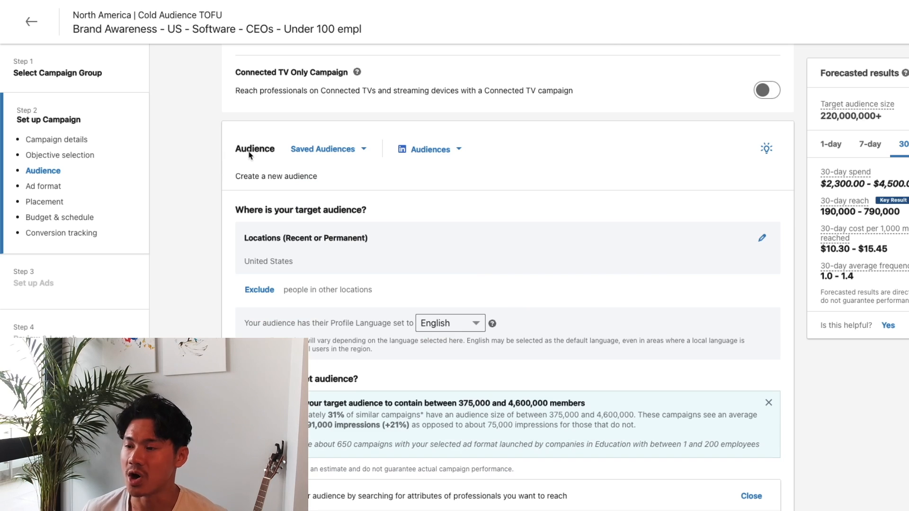
pyautogui.click(356, 149)
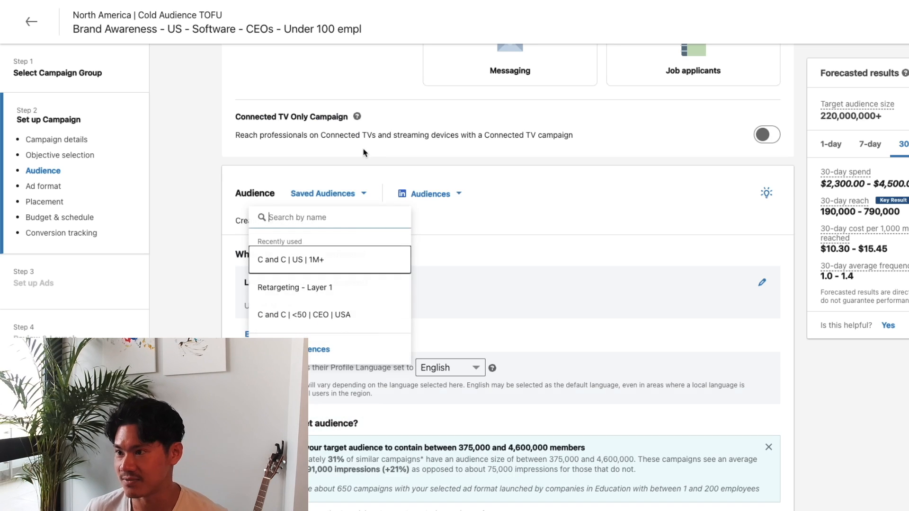
pyautogui.click(455, 170)
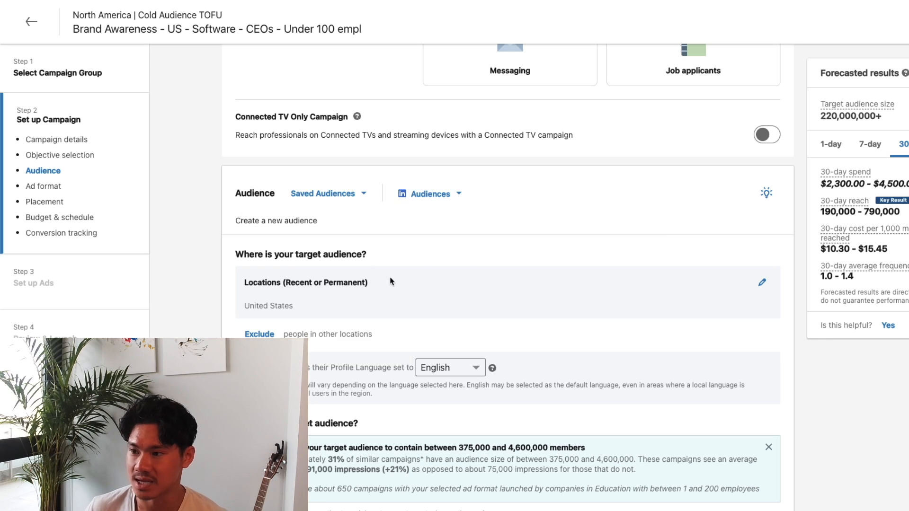
# Open the target locations for editing and search them for Canada.
pyautogui.scroll(-2, 288, 258)
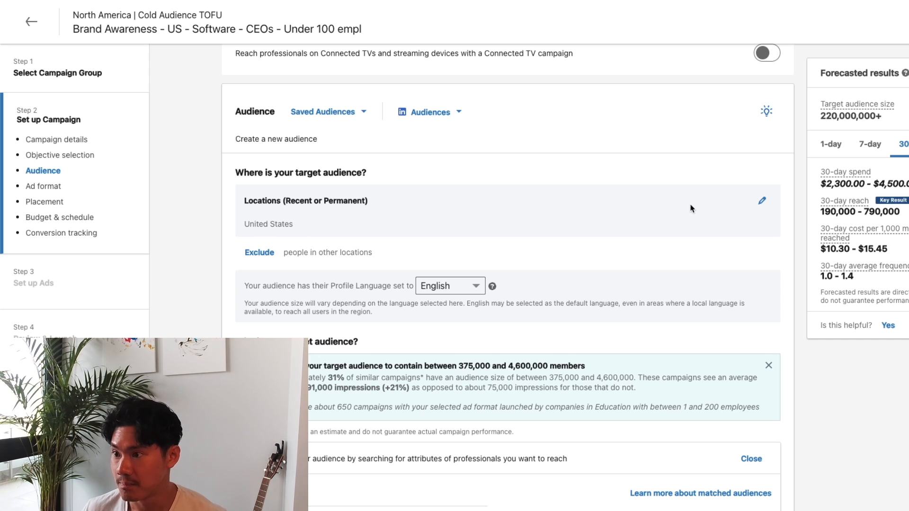
pyautogui.scroll(-1, 436, 310)
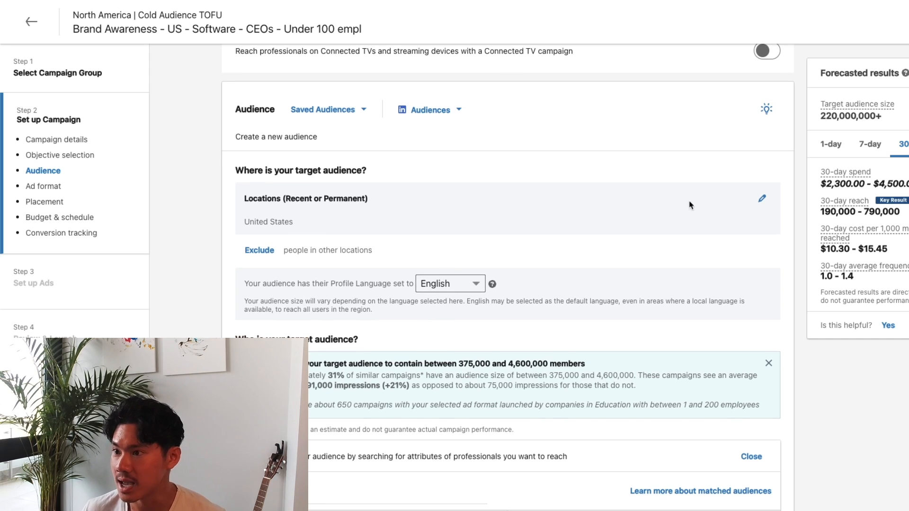
pyautogui.click(761, 199)
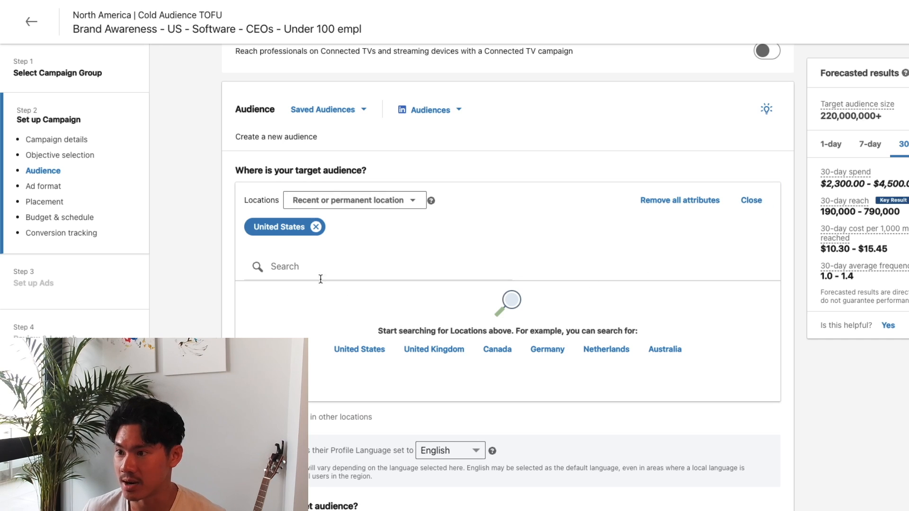
pyautogui.click(301, 272)
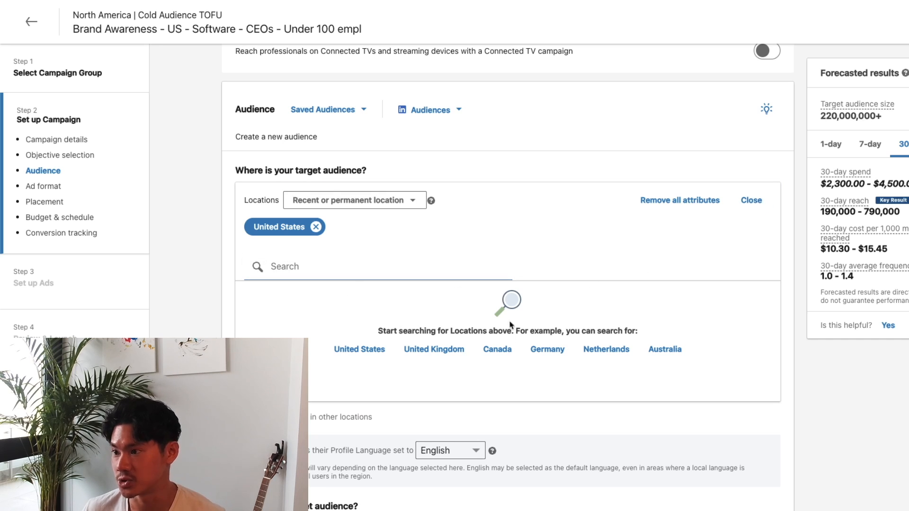
pyautogui.click(497, 350)
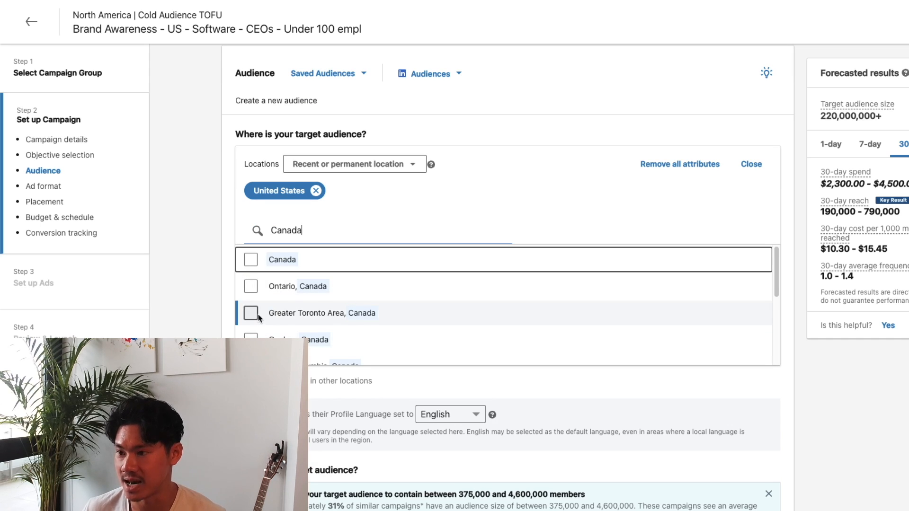
# Exclude Texas, United States from the campaign's target locations.
pyautogui.scroll(-1, 249, 315)
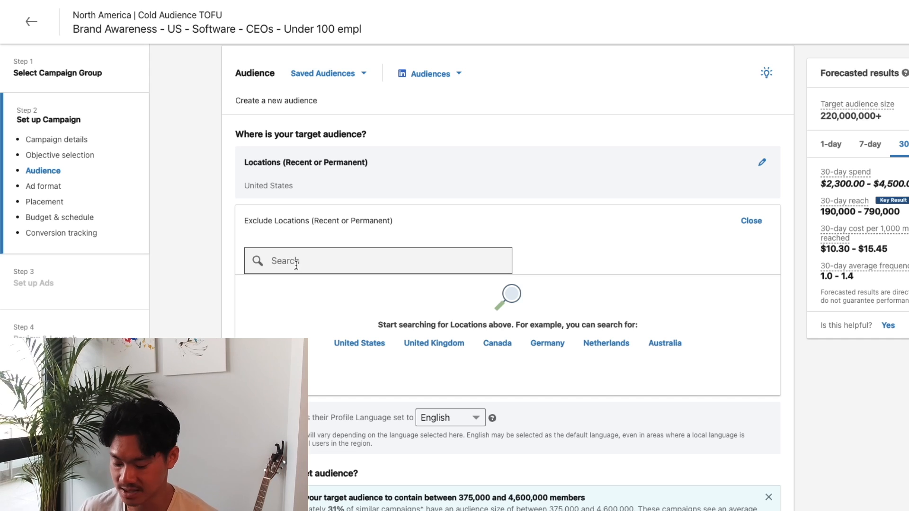
pyautogui.write('Texas')
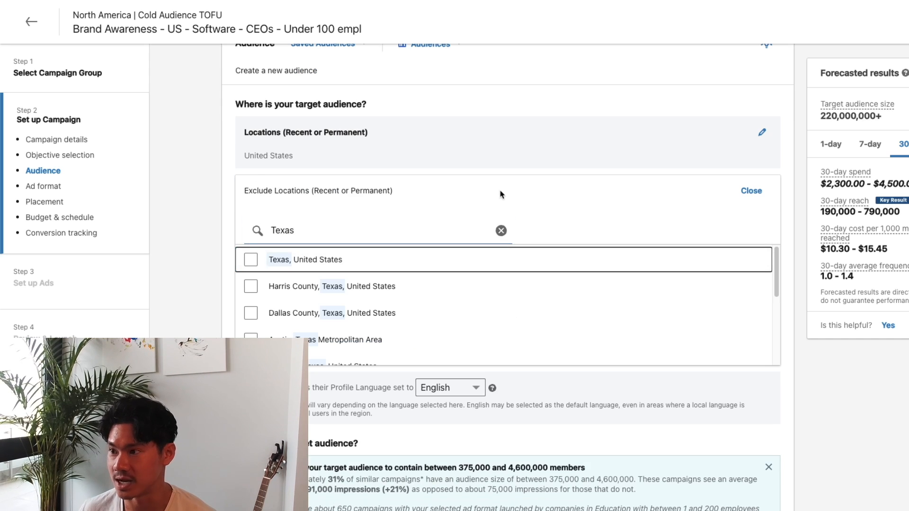
pyautogui.click(250, 259)
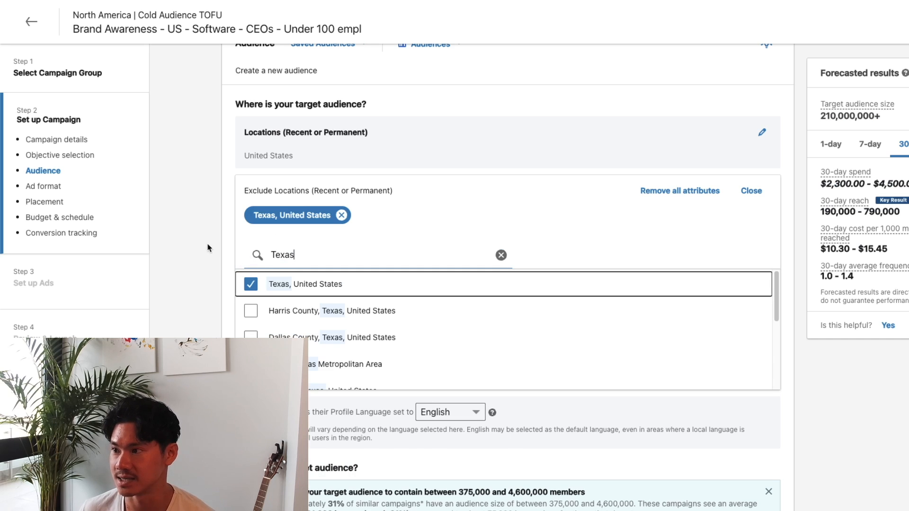
pyautogui.click(209, 248)
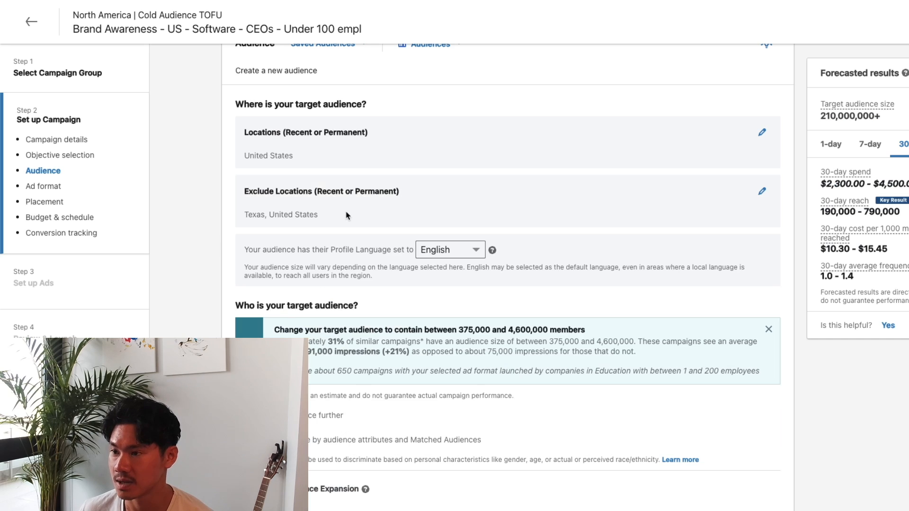
# Check the available profile languages without changing the selection, and read the recommendation on target audience size.
pyautogui.click(473, 250)
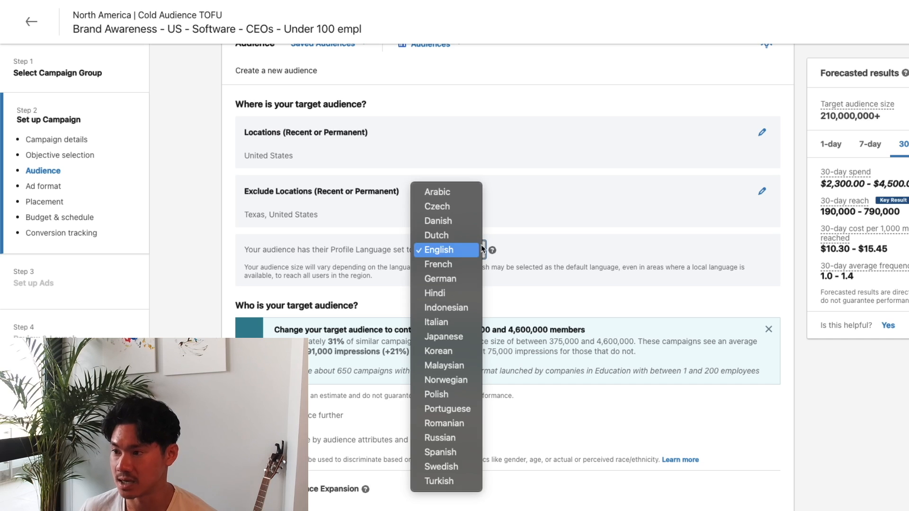
pyautogui.click(522, 290)
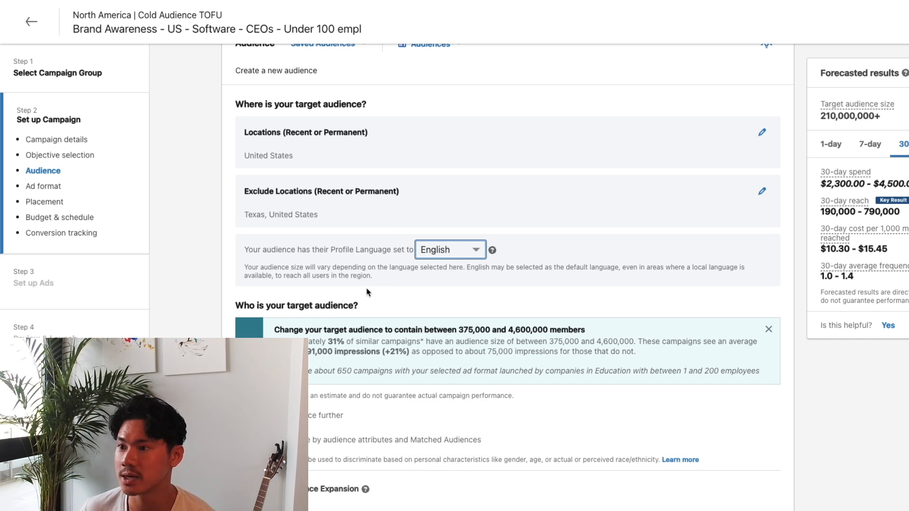
pyautogui.scroll(-1, 373, 290)
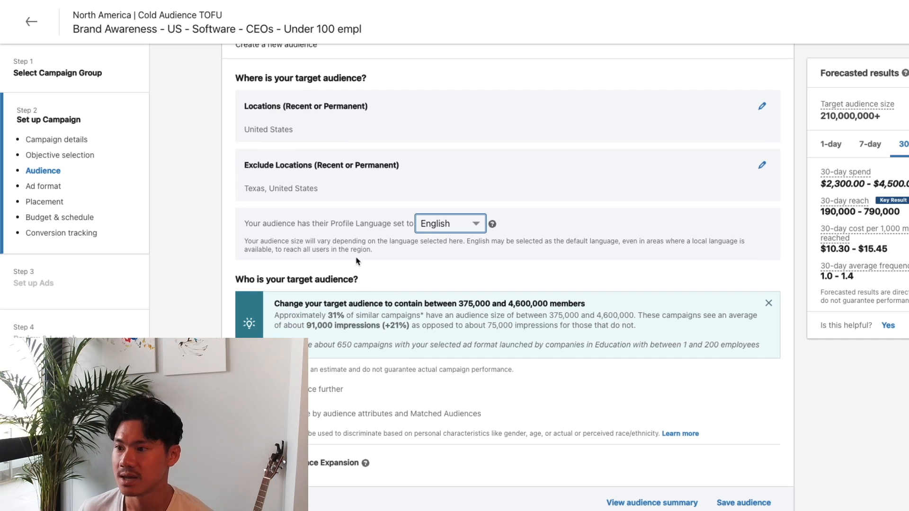
pyautogui.moveTo(274, 303); pyautogui.dragTo(767, 354)
pyautogui.scroll(5, 340, 191)
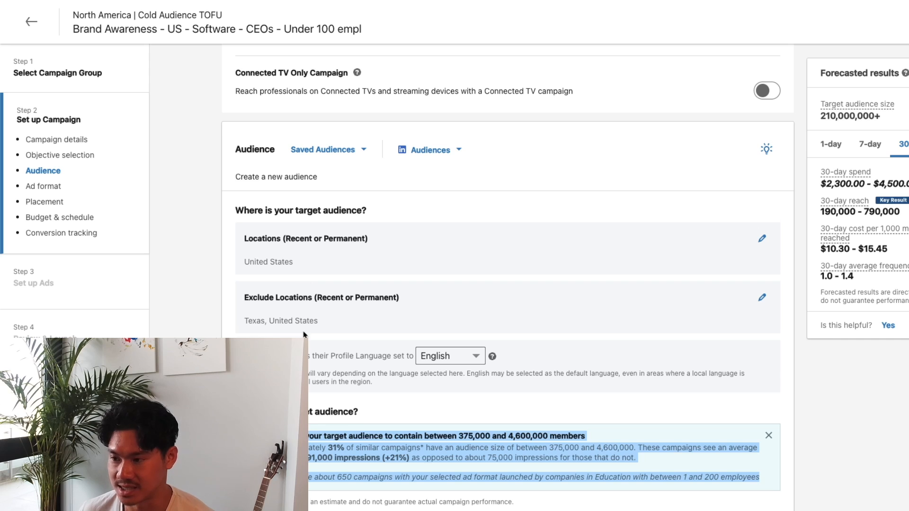
pyautogui.scroll(-4, 303, 334)
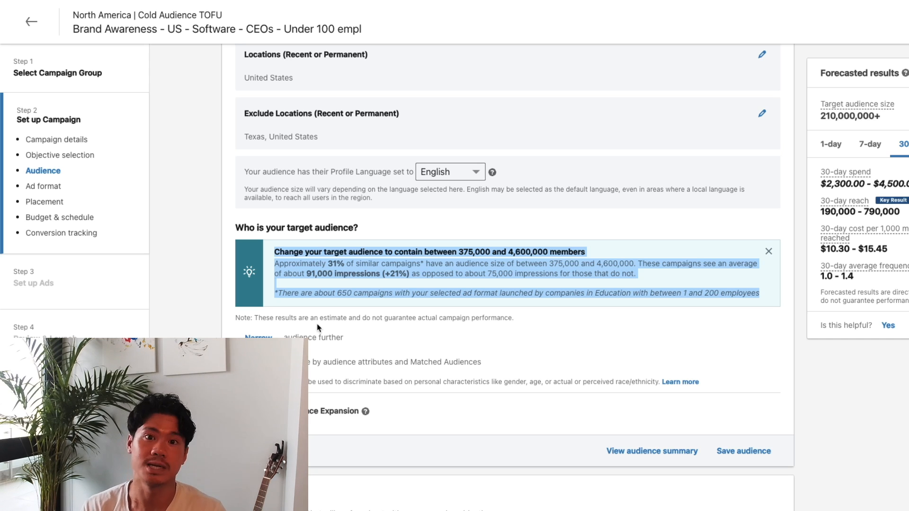
# Narrow the audience by the demographic attribute Member Age to 25 to 34 and 35 to 54.
pyautogui.click(260, 335)
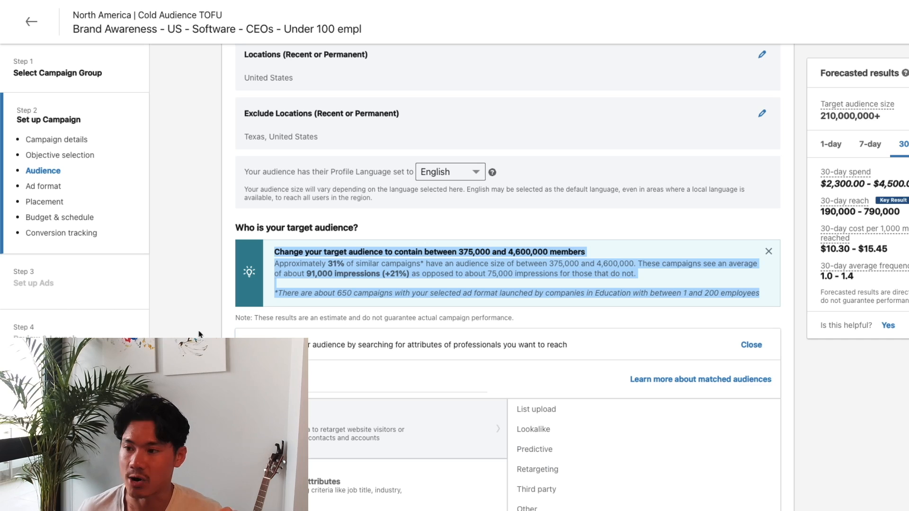
pyautogui.scroll(-2, 380, 374)
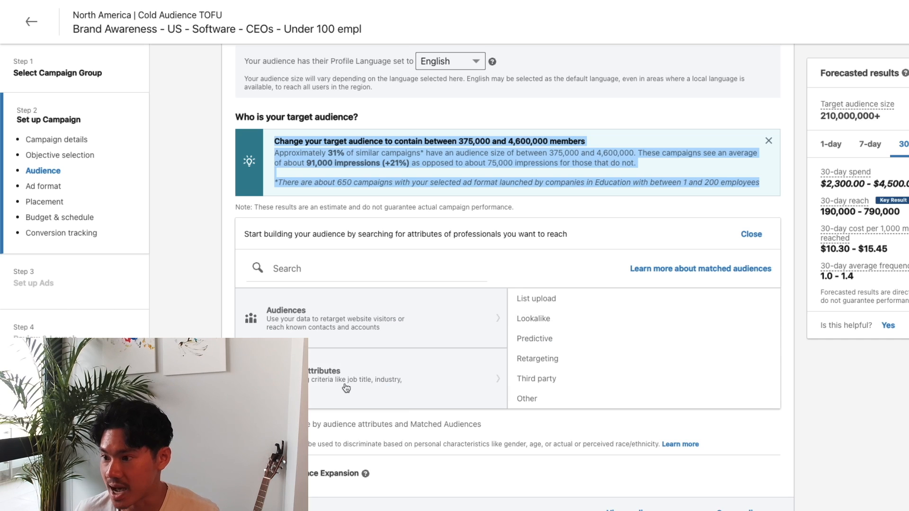
pyautogui.click(632, 319)
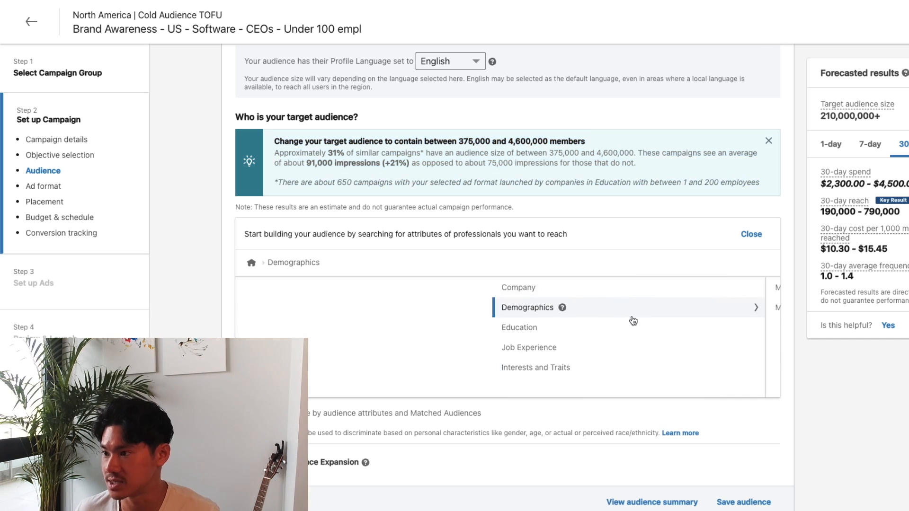
pyautogui.click(631, 289)
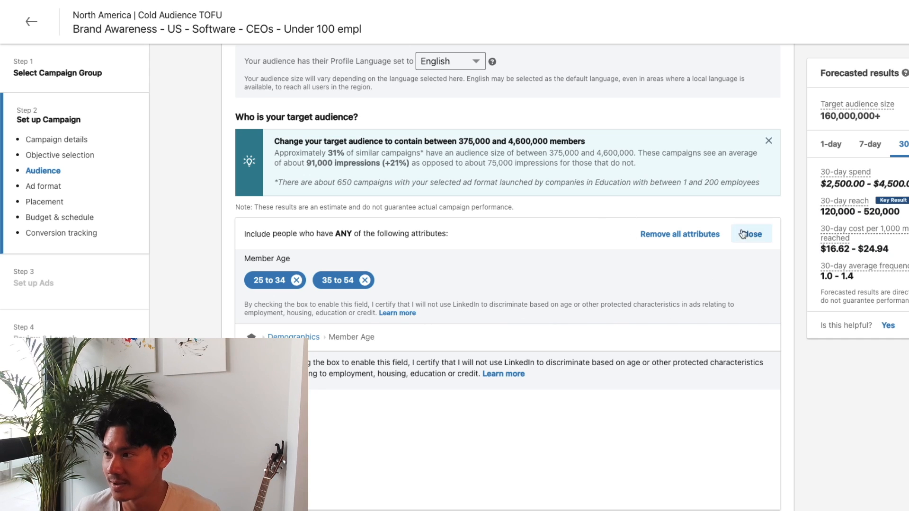
pyautogui.scroll(-3, 340, 405)
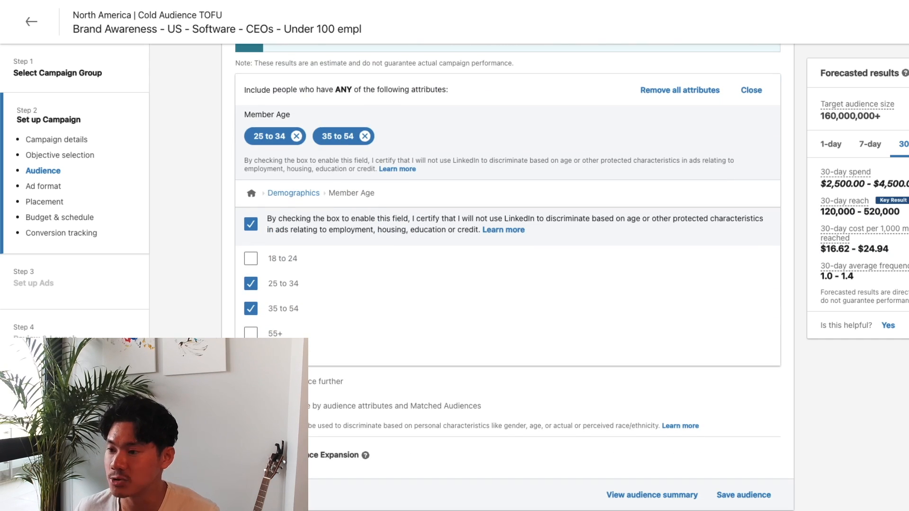
# Look at the Member Gender options for a further narrowing condition and close them without choosing one.
pyautogui.click(323, 381)
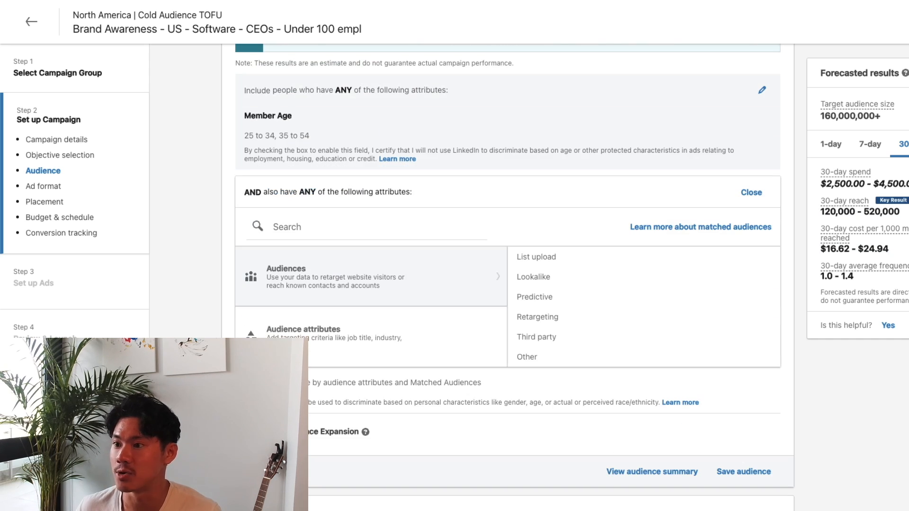
pyautogui.click(355, 344)
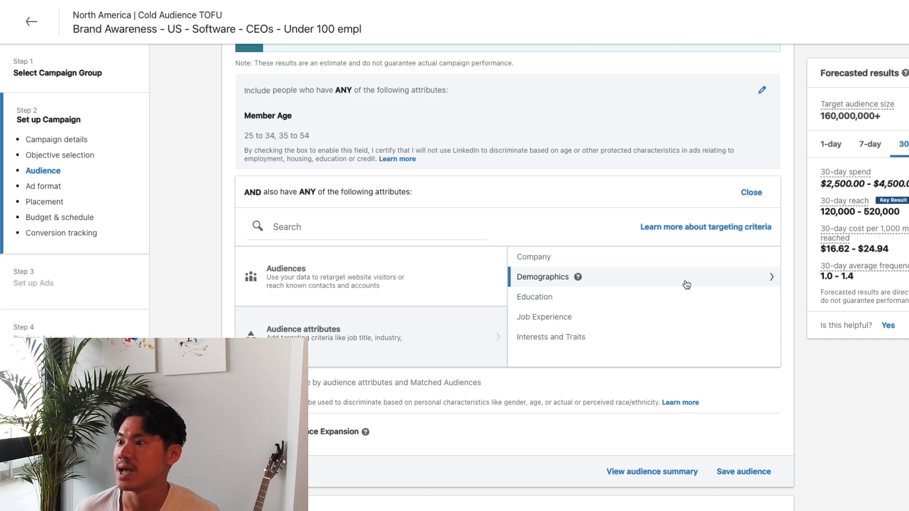
pyautogui.click(705, 282)
pyautogui.click(611, 269)
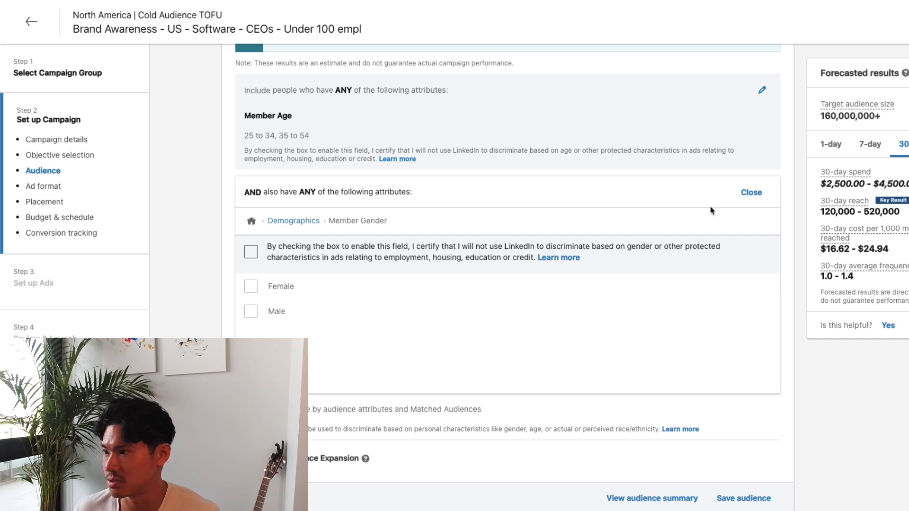
pyautogui.click(750, 193)
pyautogui.scroll(3, 267, 337)
# Narrow the audience further by job experience, requiring the current job title Chief Executive Officer.
pyautogui.click(259, 327)
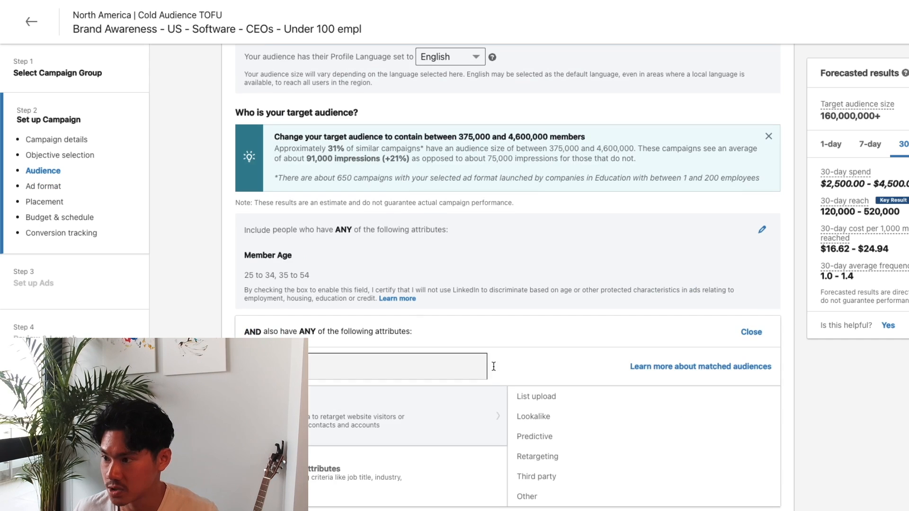
pyautogui.moveTo(452, 474)
pyautogui.scroll(-1, 483, 386)
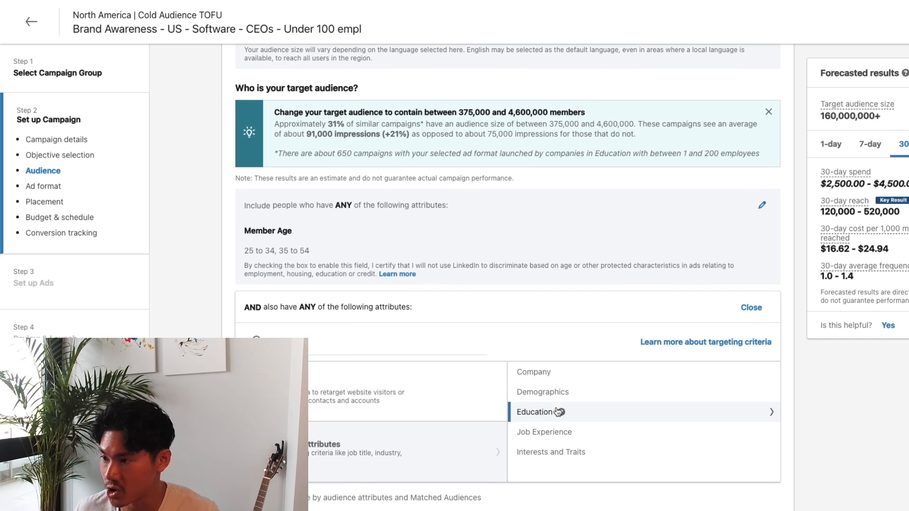
pyautogui.click(632, 417)
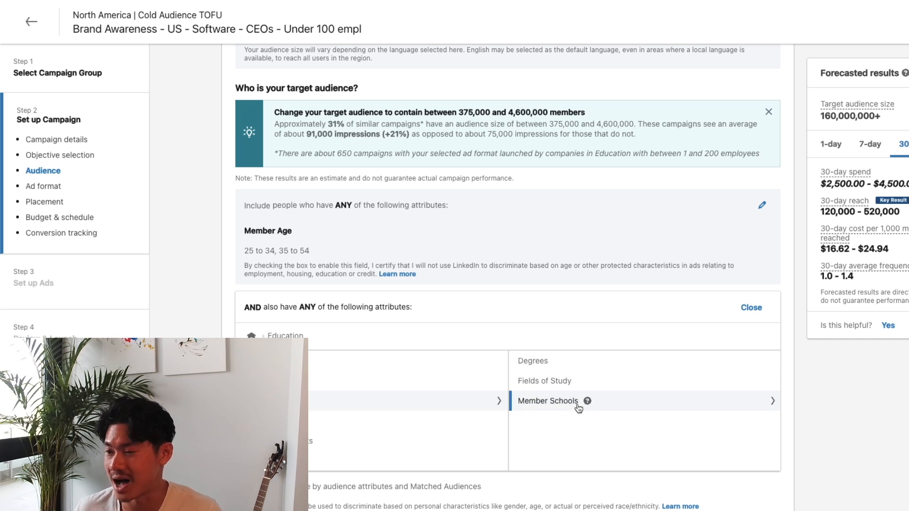
pyautogui.click(409, 427)
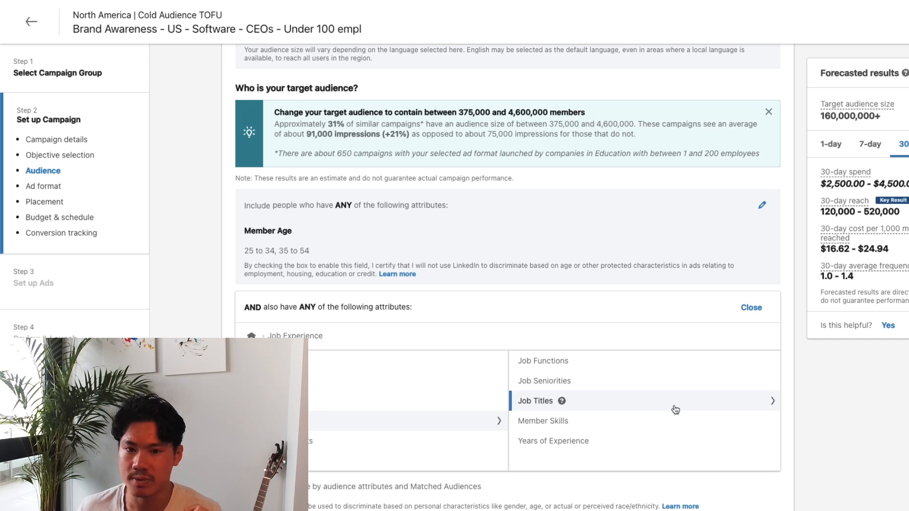
pyautogui.click(734, 403)
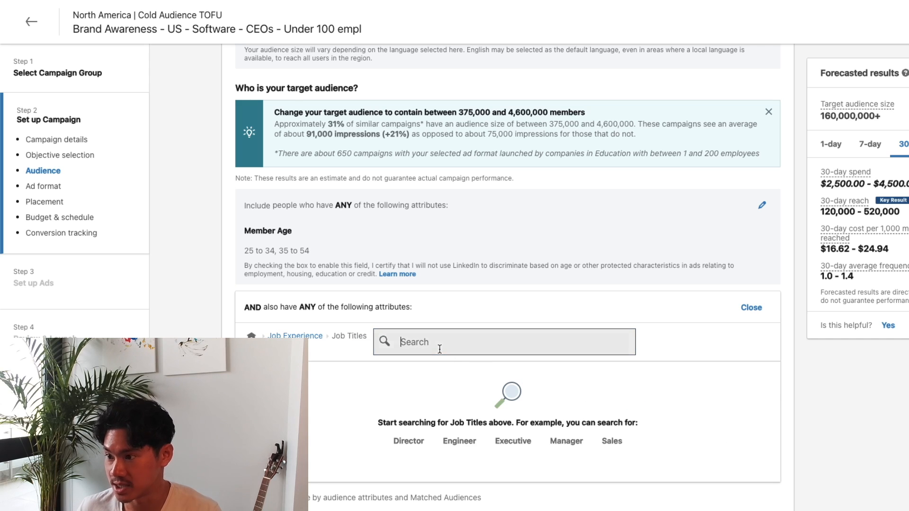
pyautogui.write('ceo')
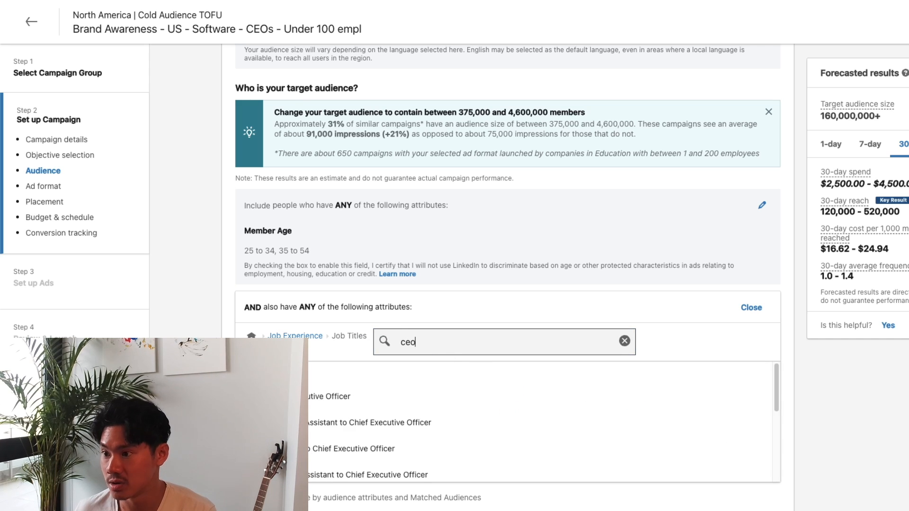
pyautogui.click(349, 406)
# Add the job titles Co-Founder and Founder to the same audience condition.
pyautogui.doubleClick(446, 400)
pyautogui.write('founder')
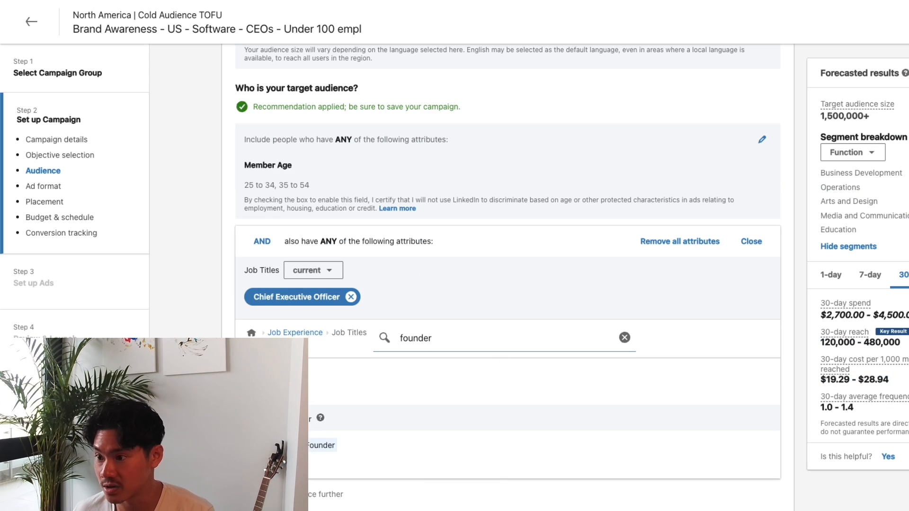
pyautogui.click(289, 418)
pyautogui.click(322, 445)
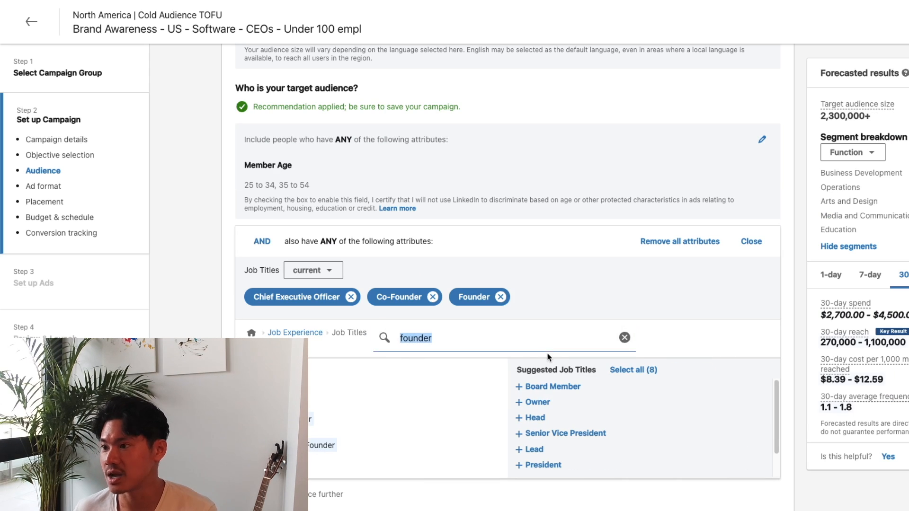
# Narrow the audience further to the company industries Software Development, Data Security Software Products and IT System Custom Software Development.
pyautogui.click(325, 494)
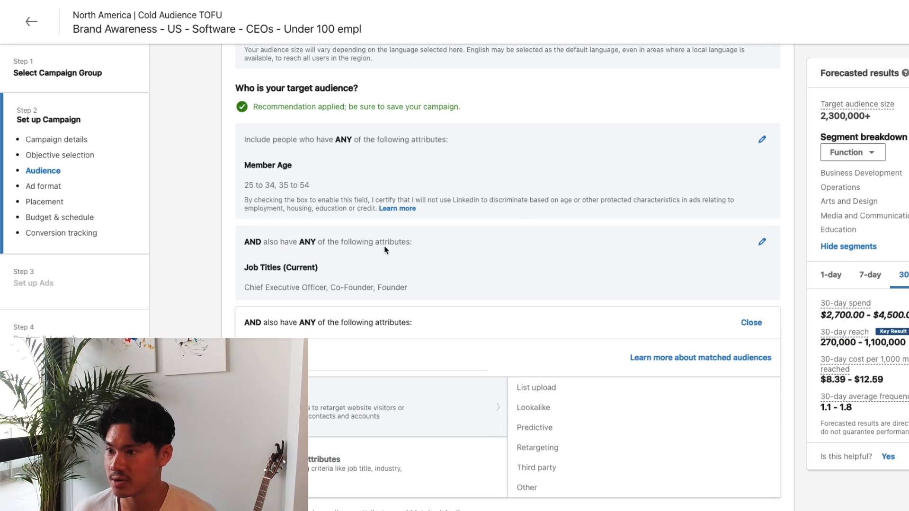
pyautogui.moveTo(386, 457)
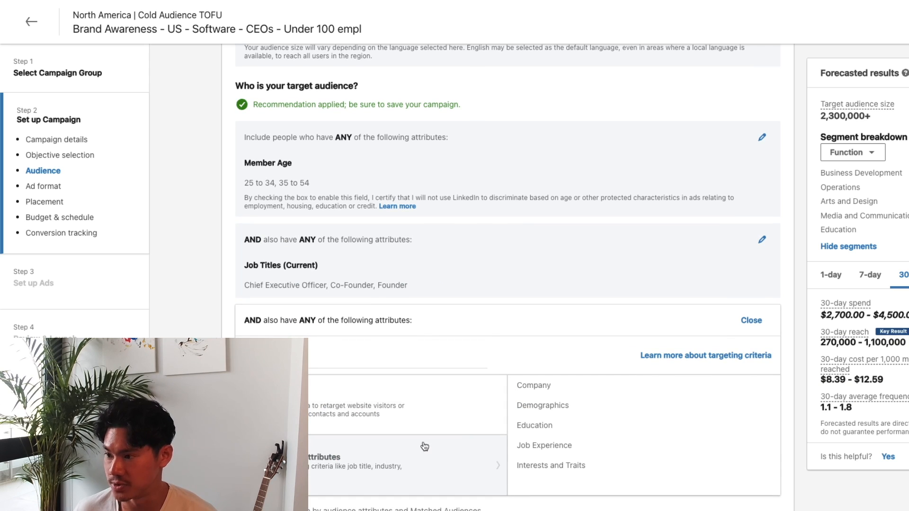
pyautogui.moveTo(534, 385)
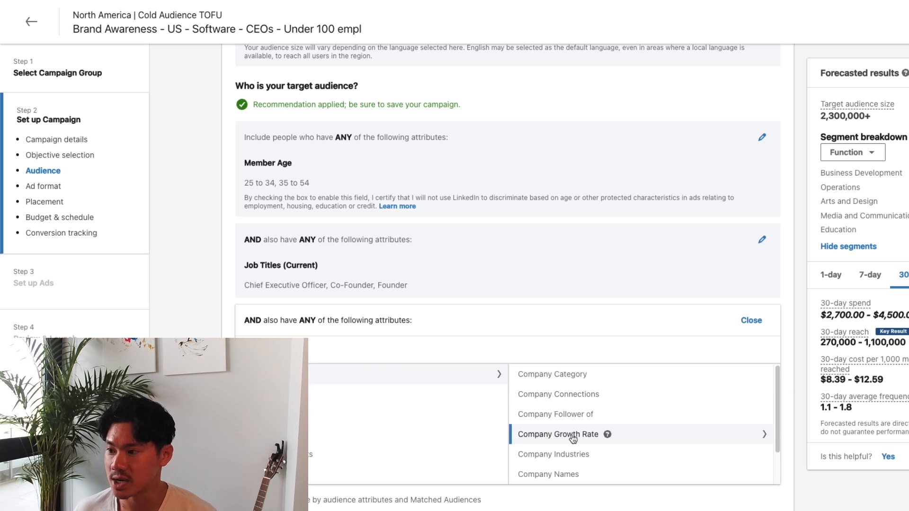
pyautogui.click(642, 458)
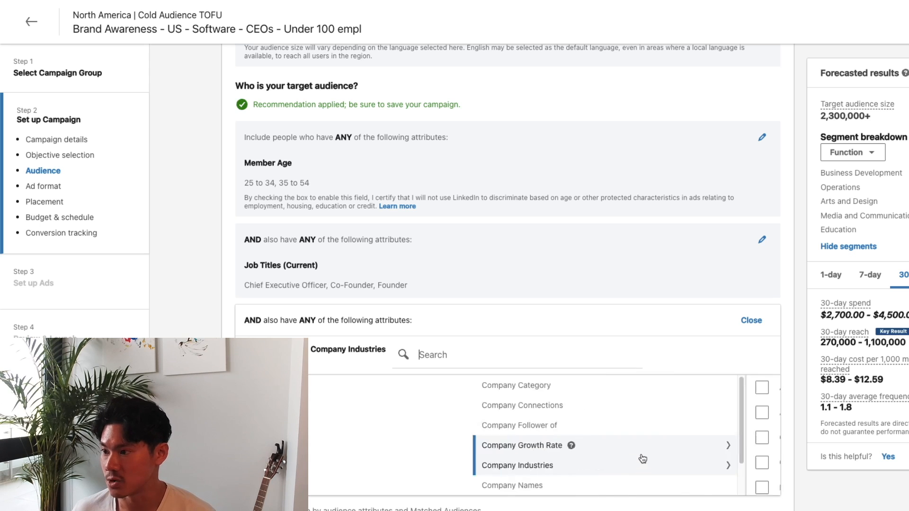
pyautogui.click(463, 360)
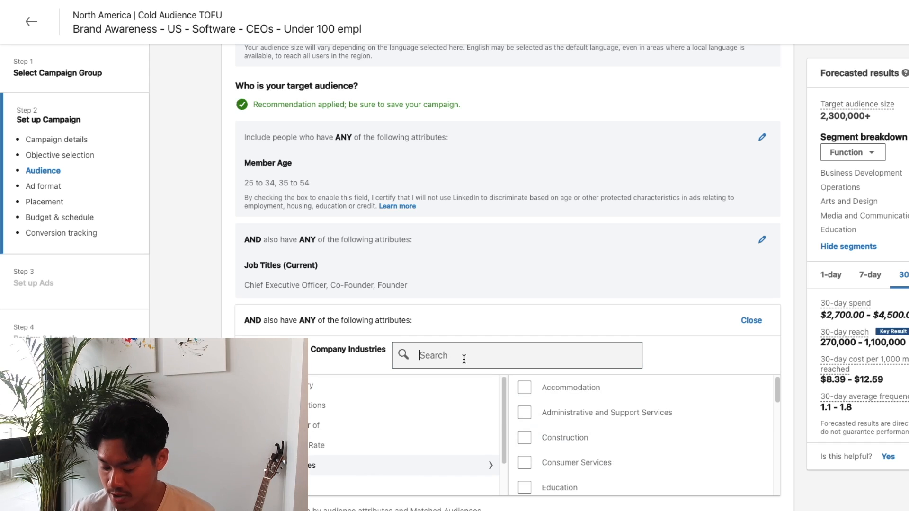
pyautogui.write('software')
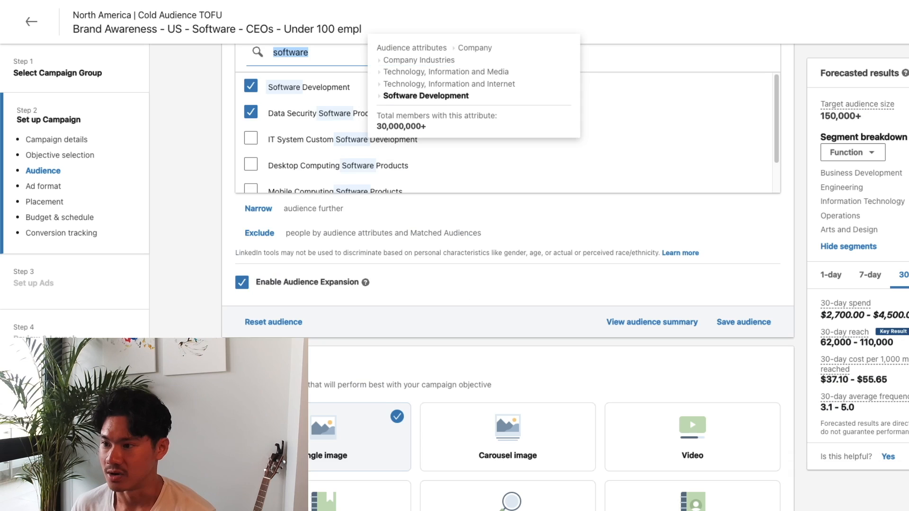
pyautogui.scroll(3, 255, 265)
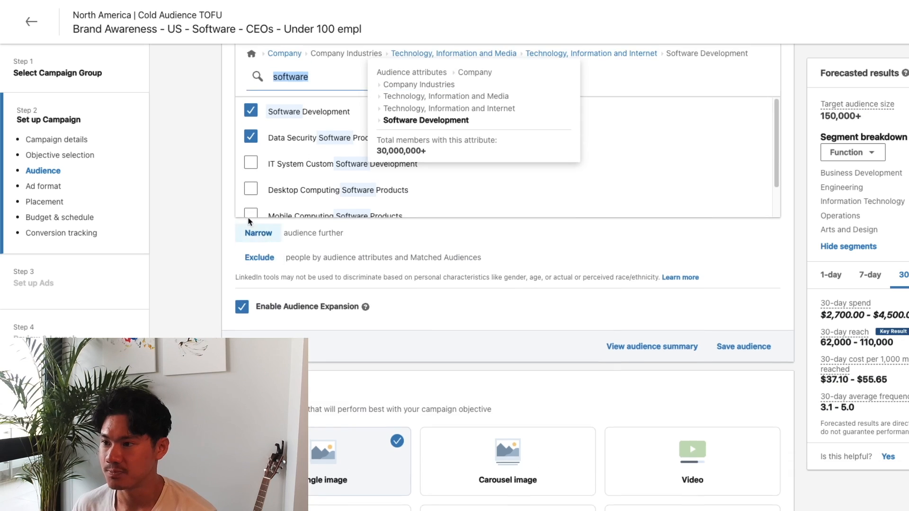
pyautogui.click(250, 282)
pyautogui.scroll(1, 237, 308)
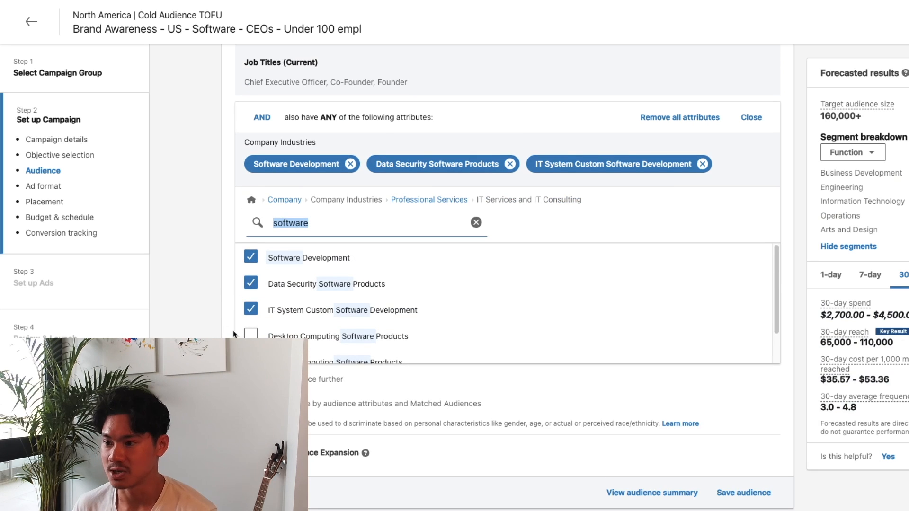
# Look through the General Interests and Product Interests options under Member Interests for a further narrowing condition, without choosing any.
pyautogui.click(298, 379)
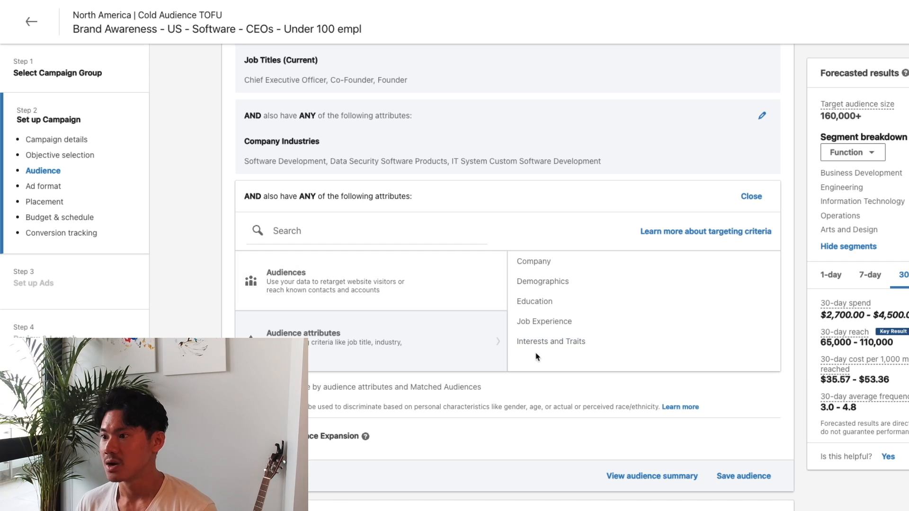
pyautogui.click(635, 349)
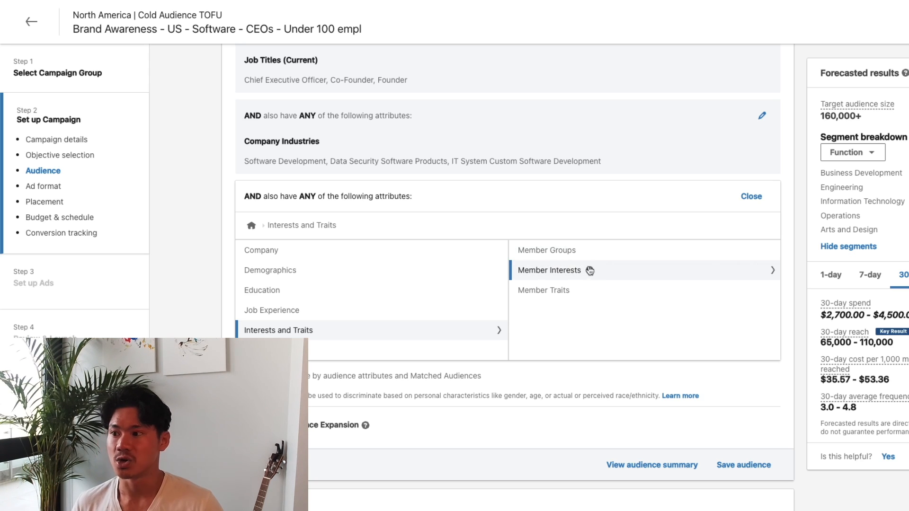
pyautogui.click(639, 276)
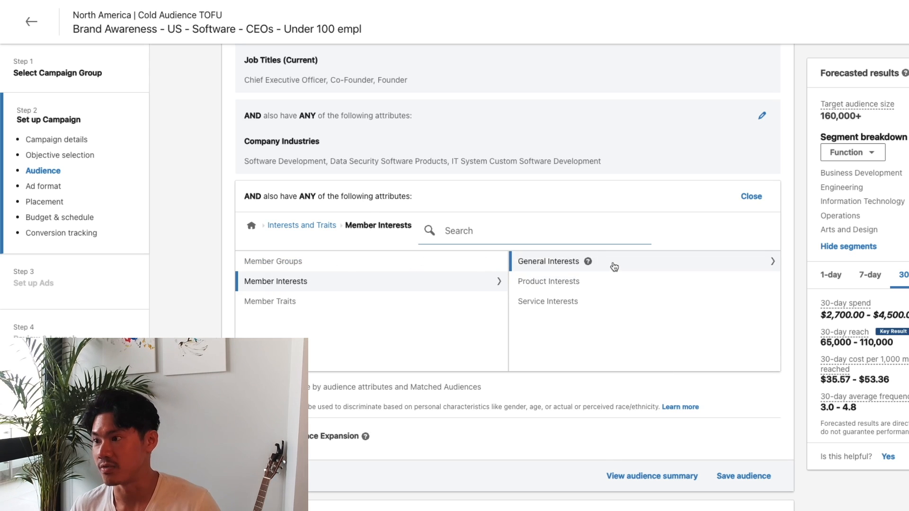
pyautogui.click(614, 267)
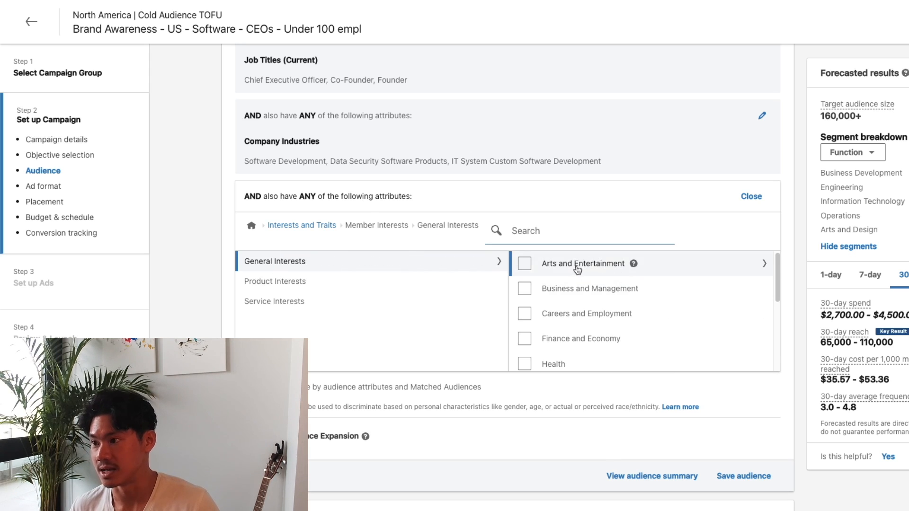
pyautogui.click(351, 290)
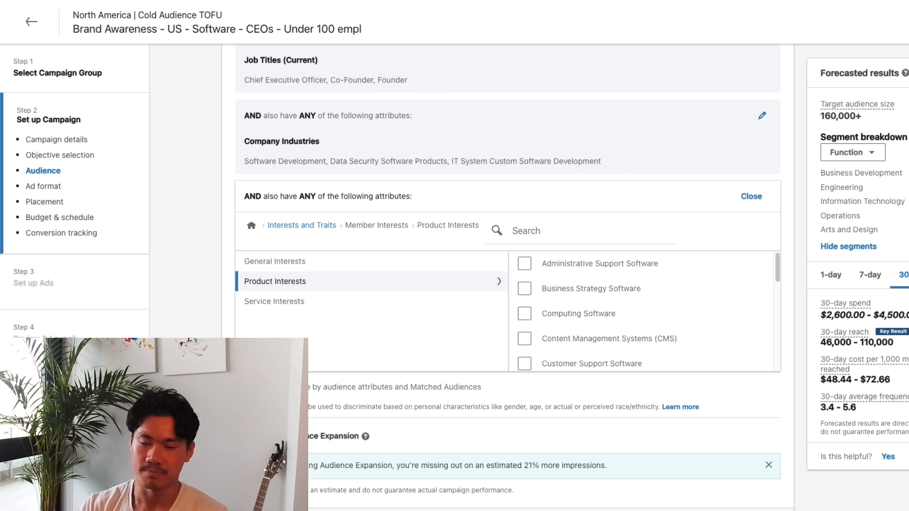
# Look at the name and description fields for saving the audience and dismiss the form without saving.
pyautogui.scroll(-3, 308, 347)
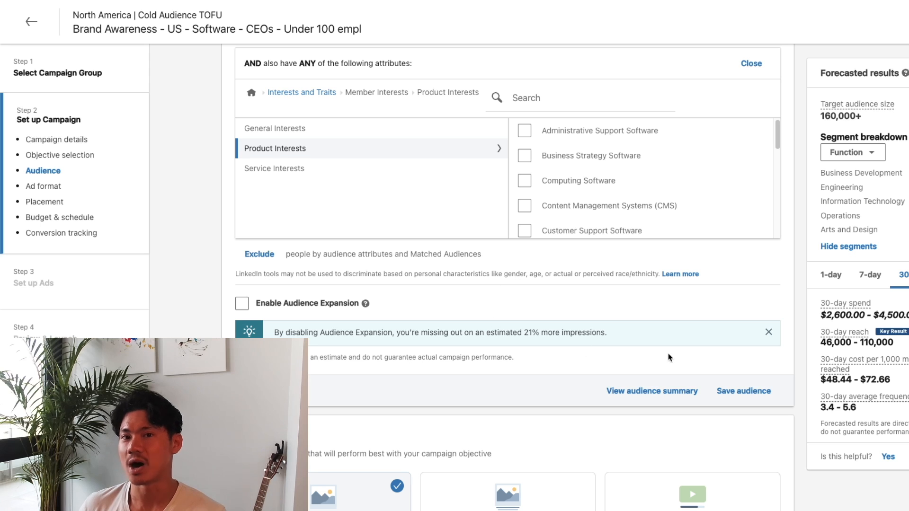
pyautogui.click(743, 391)
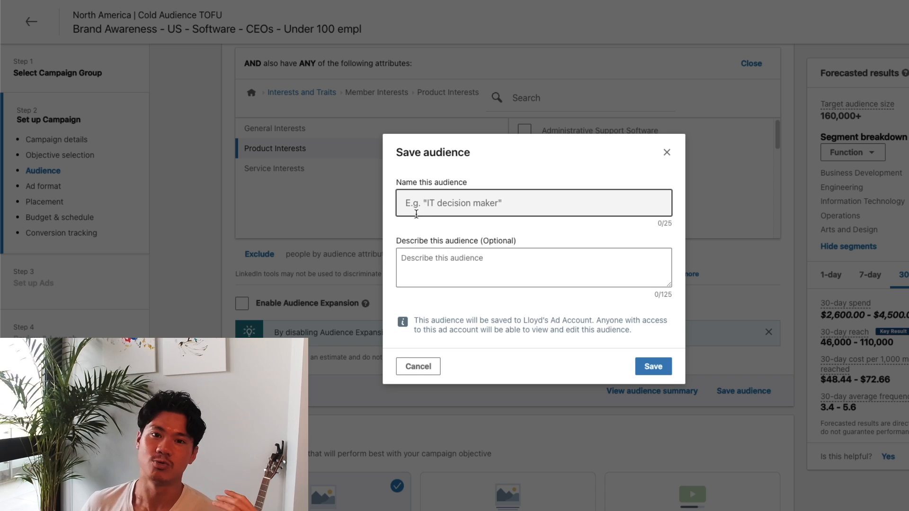
pyautogui.click(456, 268)
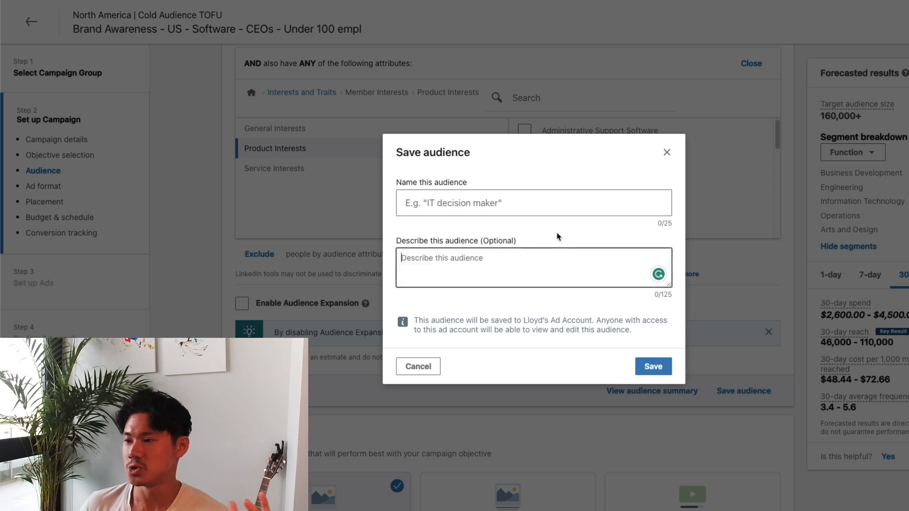
pyautogui.click(667, 153)
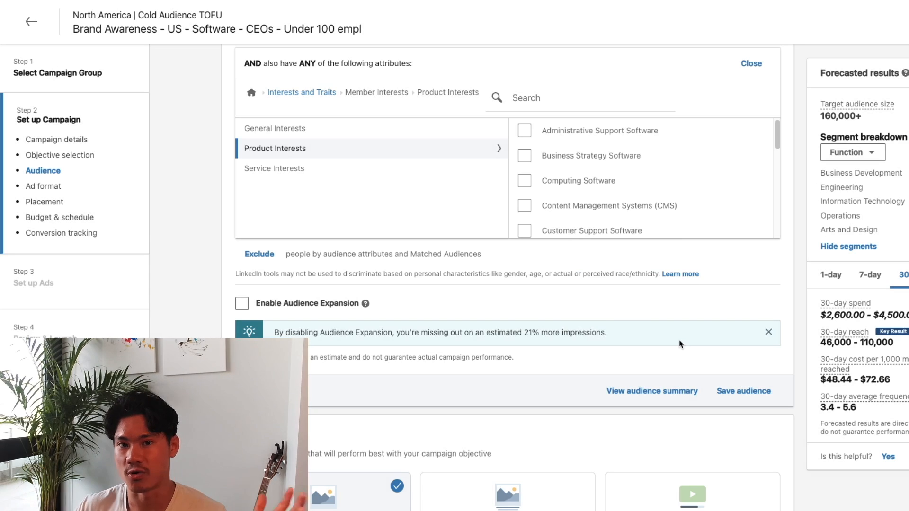
# Remove the LinkedIn Audience Network from the ad placements, keeping the single image ad format.
pyautogui.scroll(-6, 679, 344)
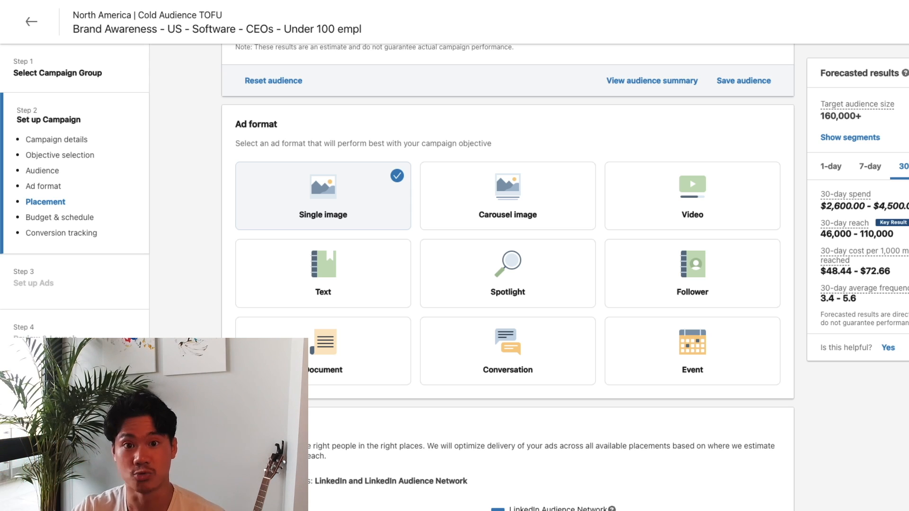
pyautogui.scroll(-5, 499, 269)
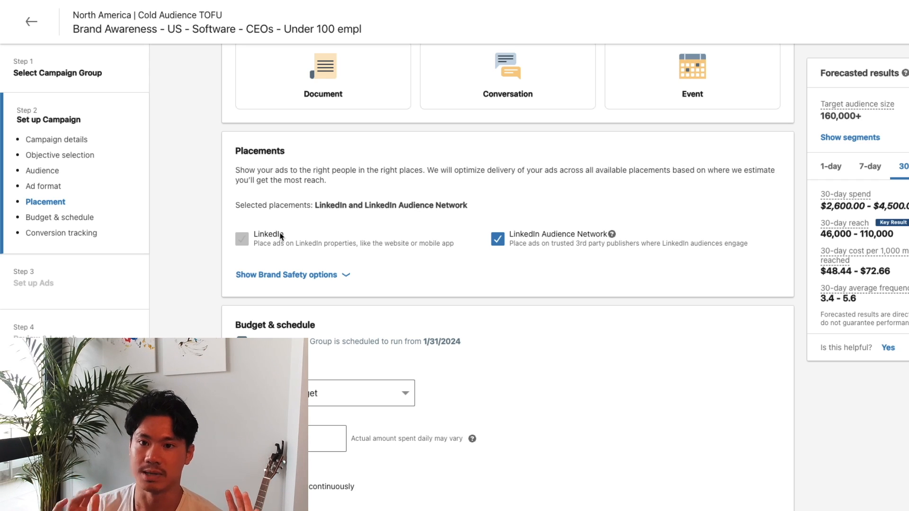
pyautogui.click(497, 237)
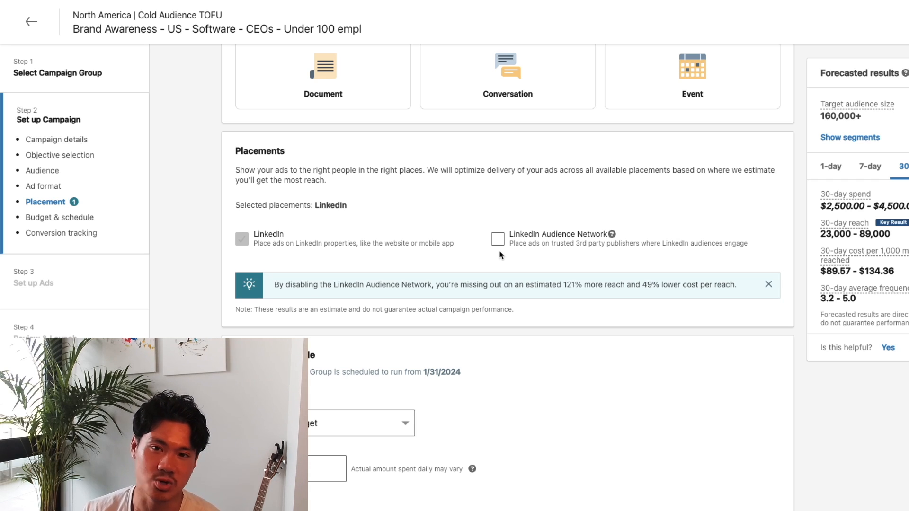
# Switch the campaign to a lifetime budget and check the end date calendar, keeping 3/2/2024.
pyautogui.scroll(-3, 389, 353)
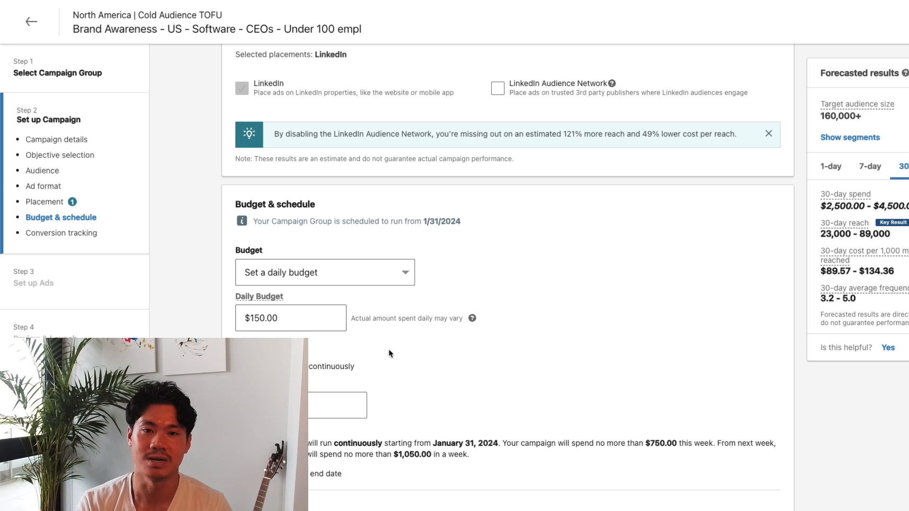
pyautogui.click(376, 279)
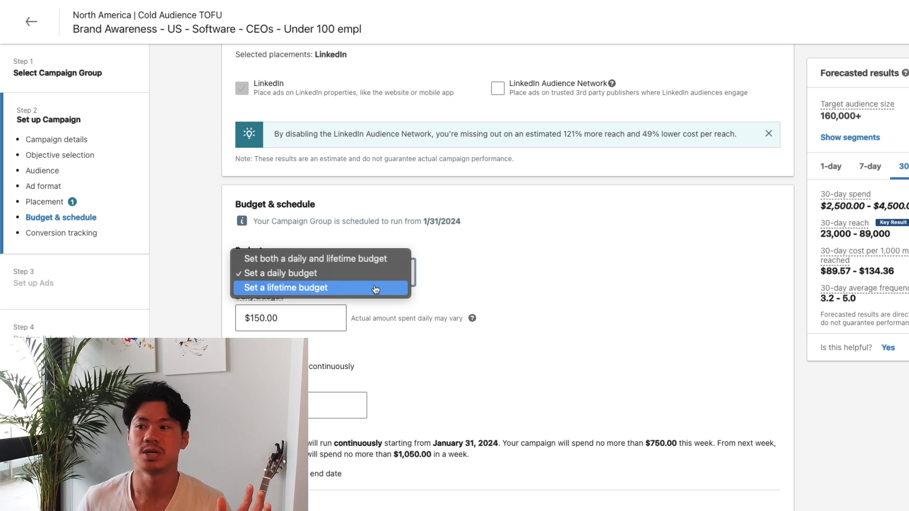
pyautogui.click(376, 287)
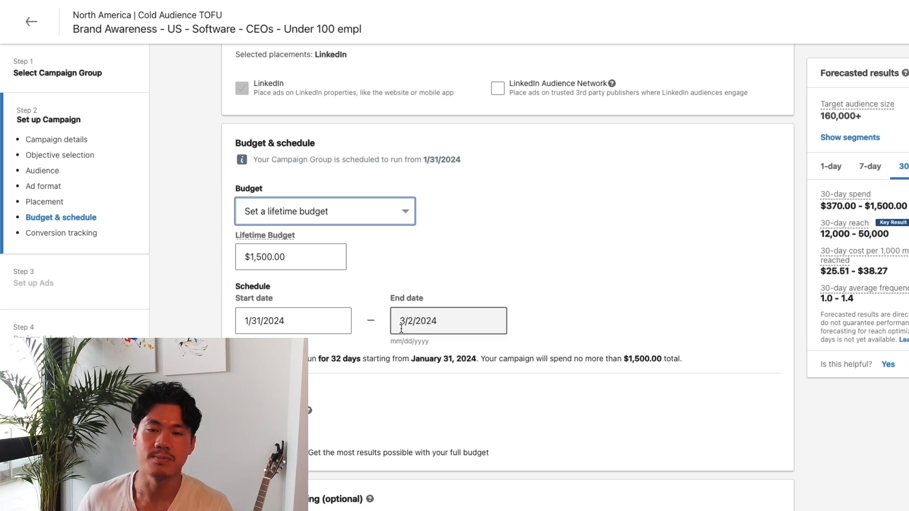
pyautogui.click(402, 326)
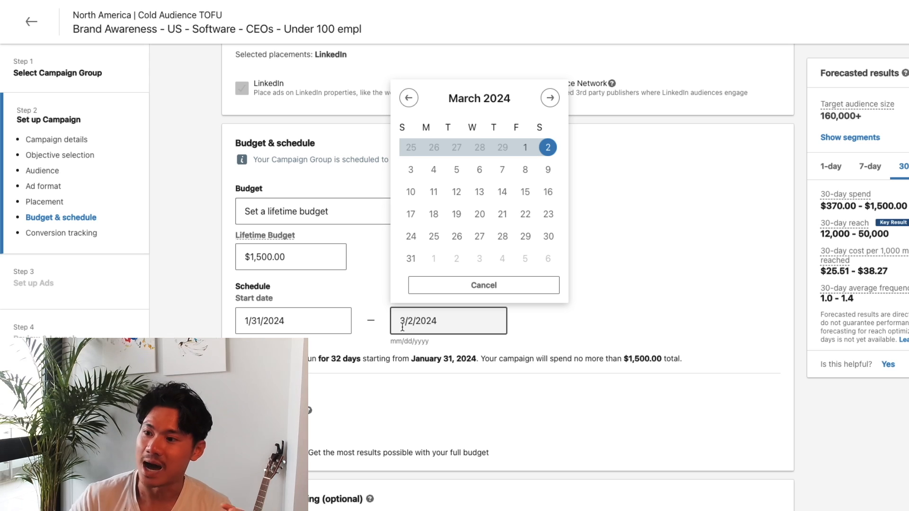
pyautogui.click(608, 305)
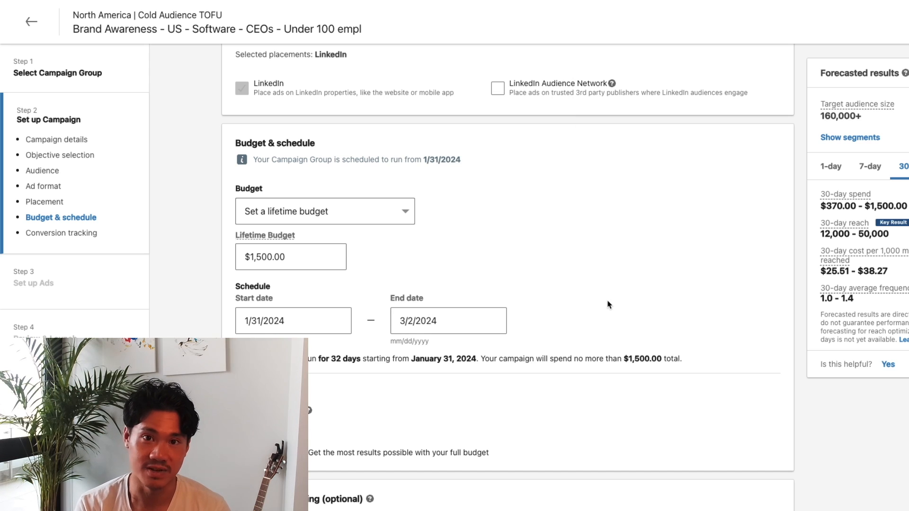
pyautogui.click(438, 324)
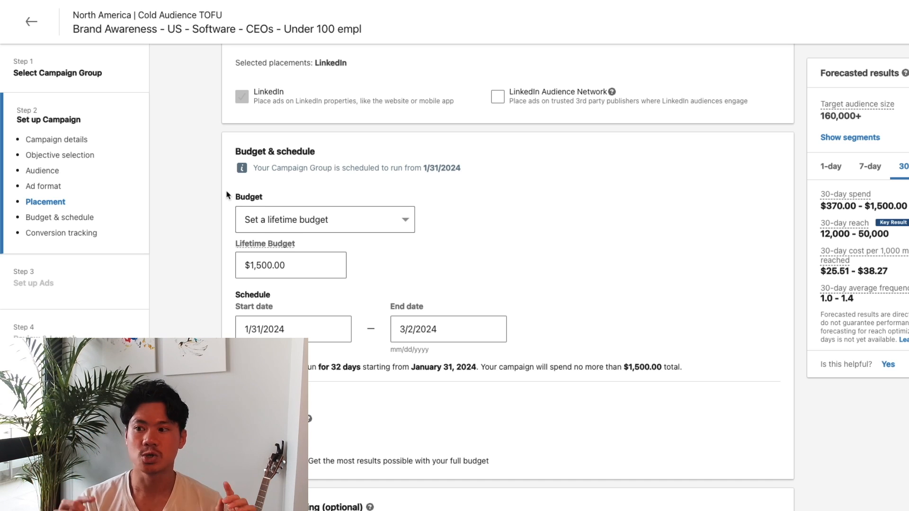
# Change the budget type back to a daily budget, leaving its amount as it is.
pyautogui.click(307, 267)
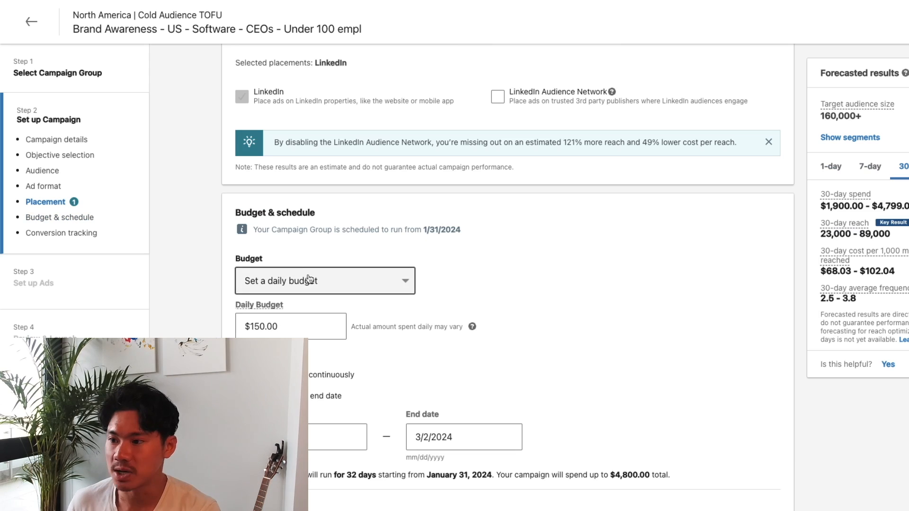
pyautogui.click(300, 333)
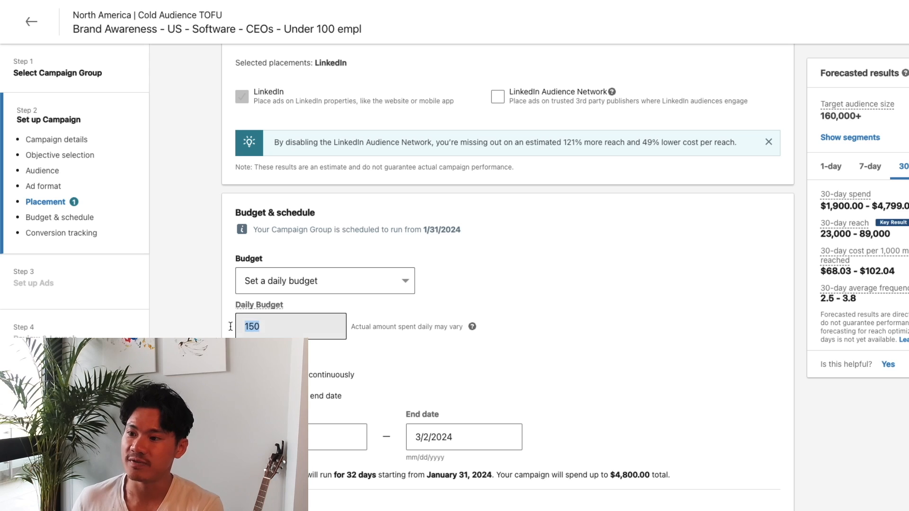
pyautogui.click(301, 349)
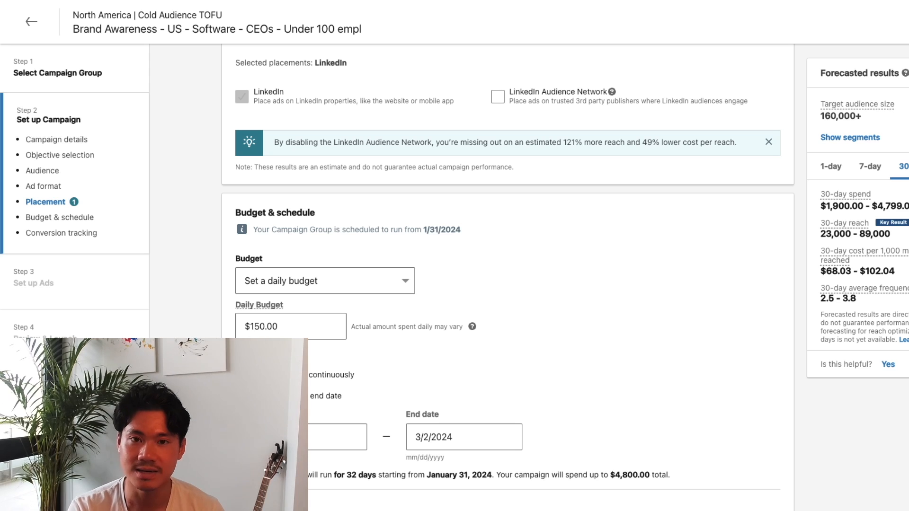
# Examine the forecasted results, breaking the audience segments down by years of experience and checking the cost per 1,000 members reached.
pyautogui.scroll(-6, 860, 86)
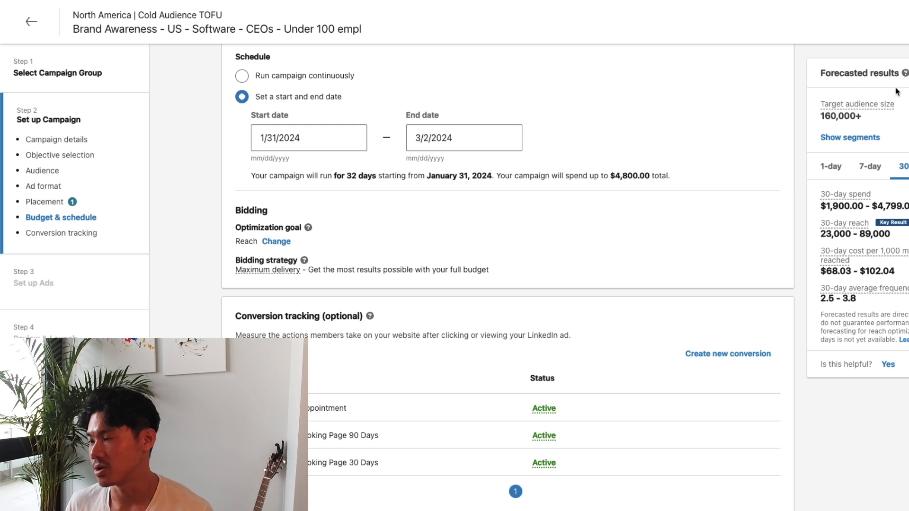
pyautogui.click(849, 137)
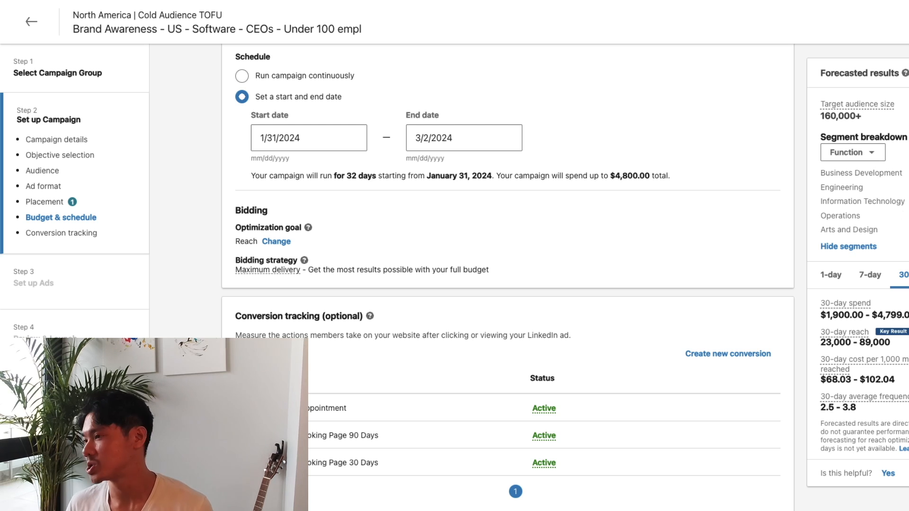
pyautogui.click(876, 155)
pyautogui.click(867, 241)
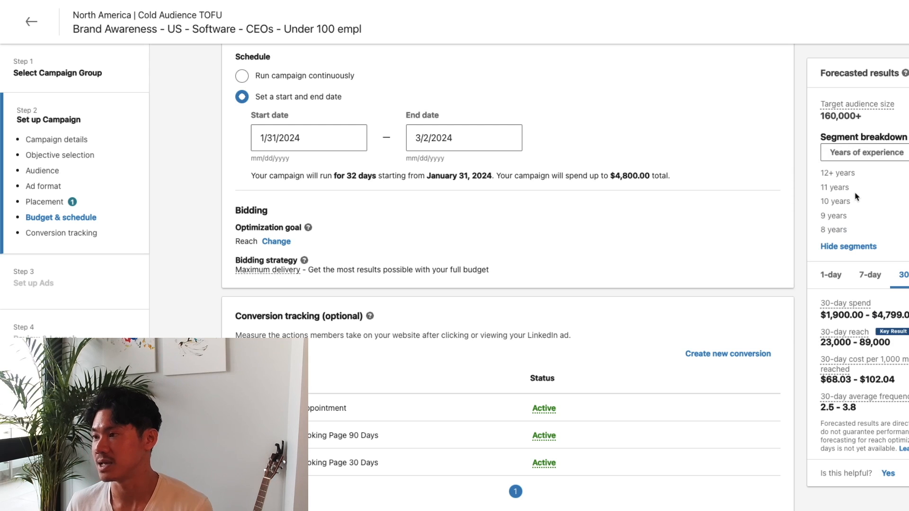
pyautogui.scroll(6, 878, 227)
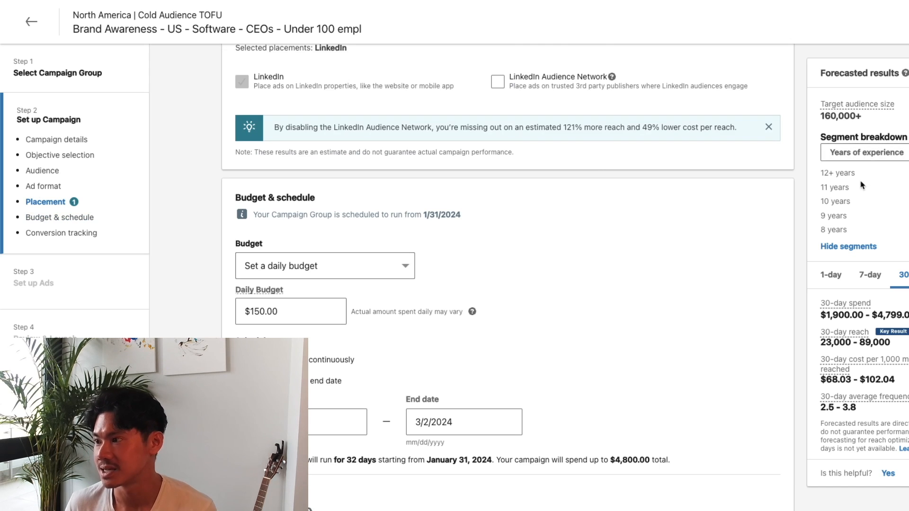
pyautogui.scroll(-1, 896, 256)
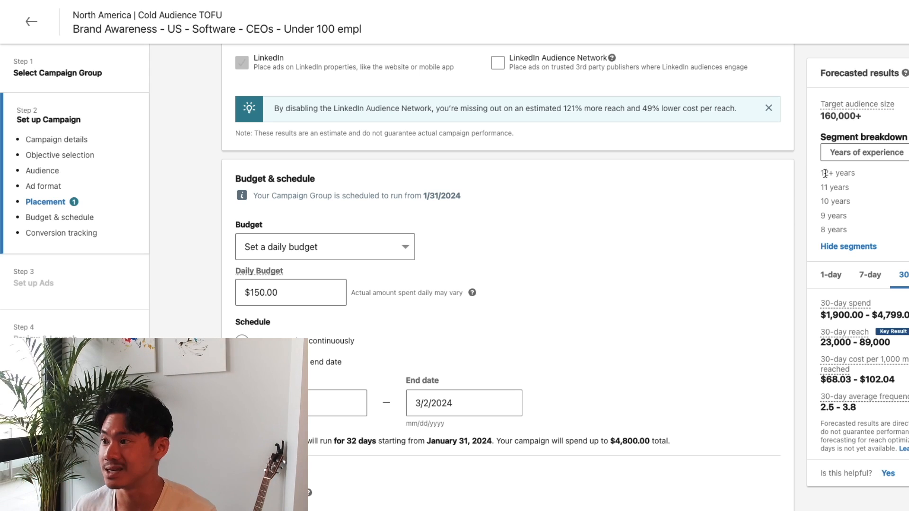
pyautogui.moveTo(820, 379); pyautogui.dragTo(904, 379)
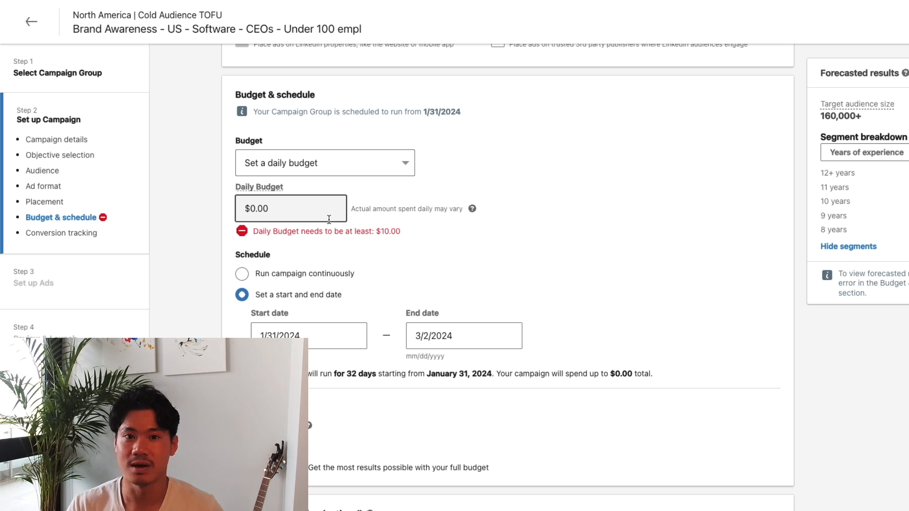
# Set the daily budget to $15.
pyautogui.hotkey('ctrl', 'a')
pyautogui.press('BackSpace')
pyautogui.write('$15')
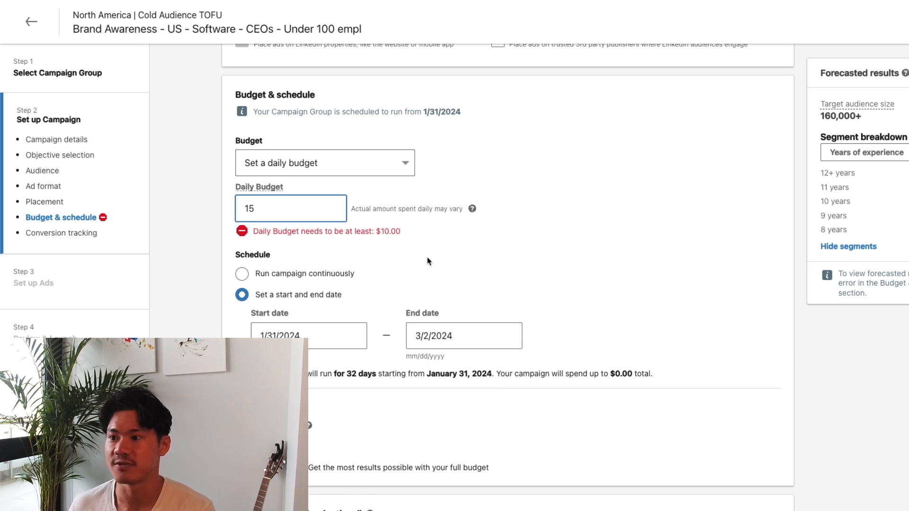
pyautogui.click(429, 261)
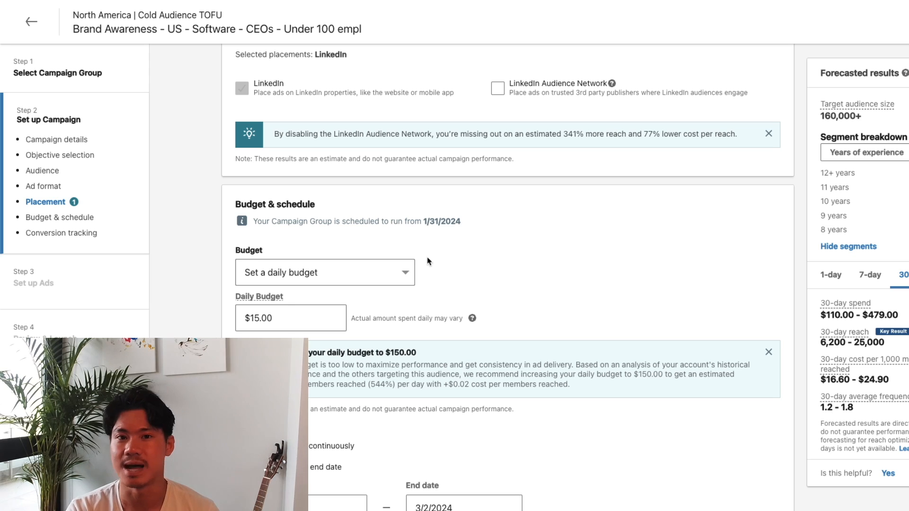
# Check the schedule, bidding and conversion tracking settings, and proceed past campaign setup without selecting any conversions.
pyautogui.scroll(-9, 429, 261)
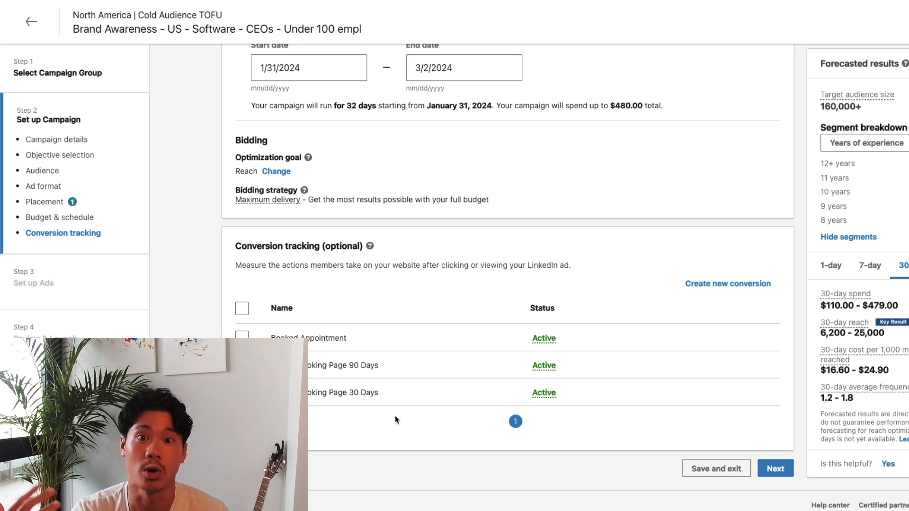
pyautogui.scroll(3, 262, 265)
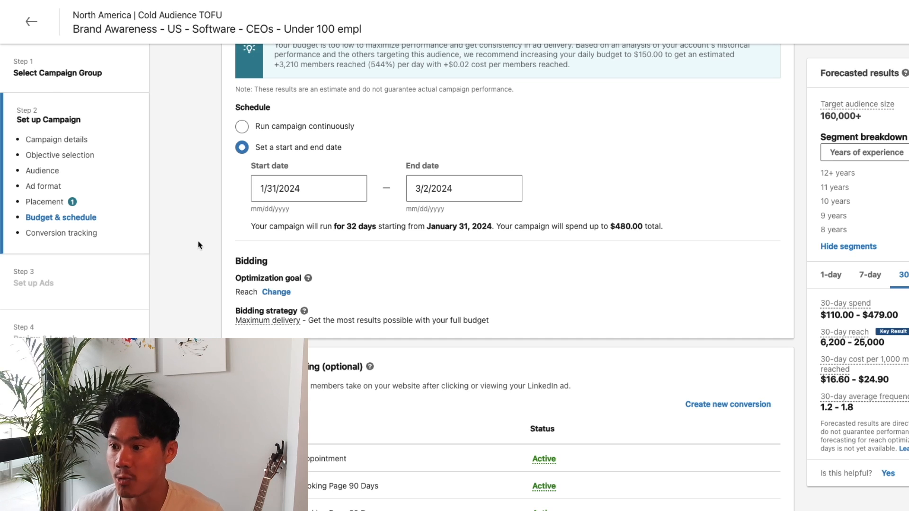
pyautogui.scroll(-1, 197, 244)
pyautogui.scroll(-1, 366, 415)
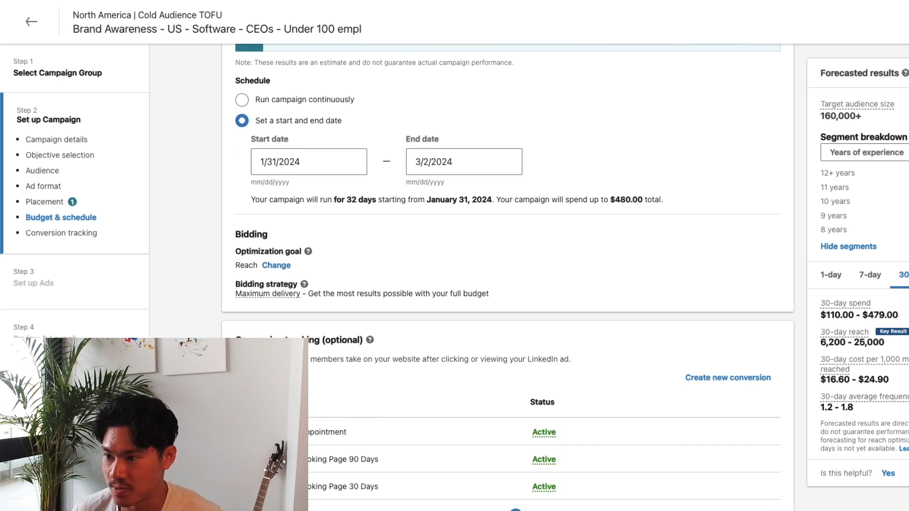
pyautogui.scroll(-4, 598, 456)
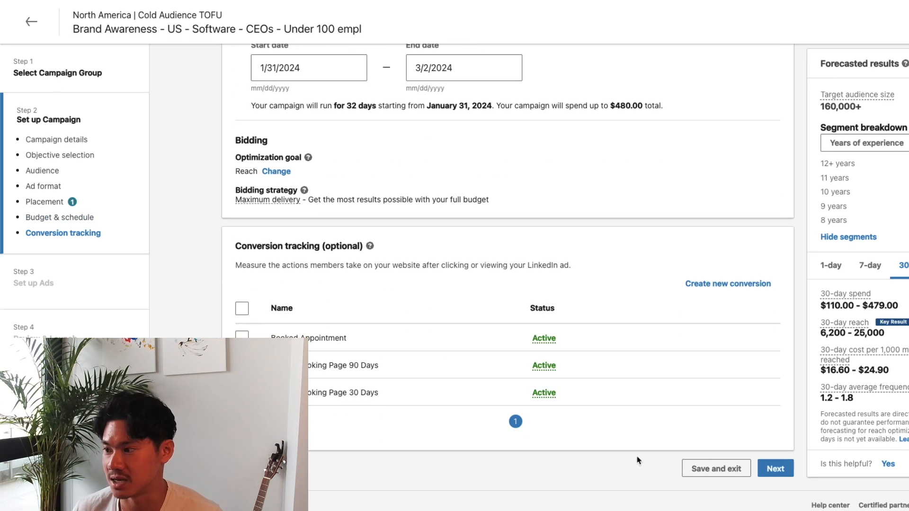
pyautogui.click(775, 467)
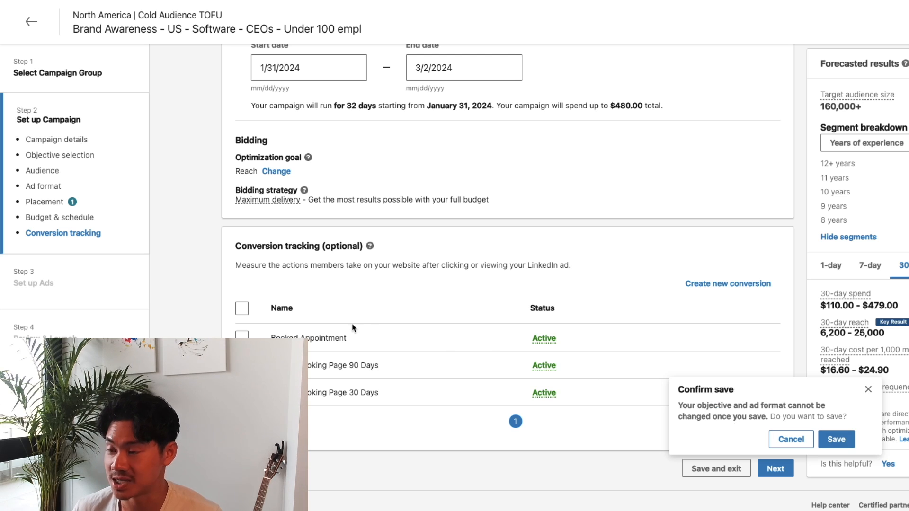
# Review the campaign's audience, ad format, budget and schedule, and confirm saving the campaign.
pyautogui.scroll(5, 353, 325)
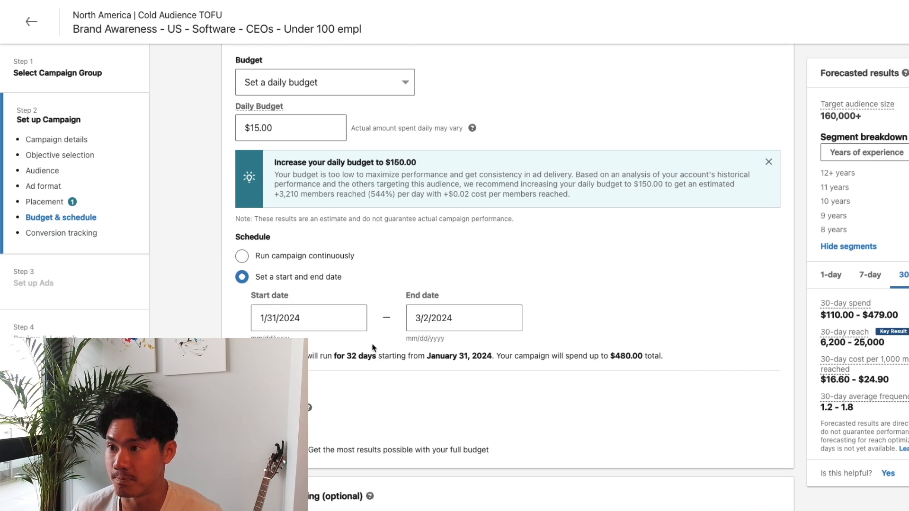
pyautogui.scroll(20, 373, 348)
pyautogui.scroll(2, 341, 197)
pyautogui.scroll(-7, 336, 209)
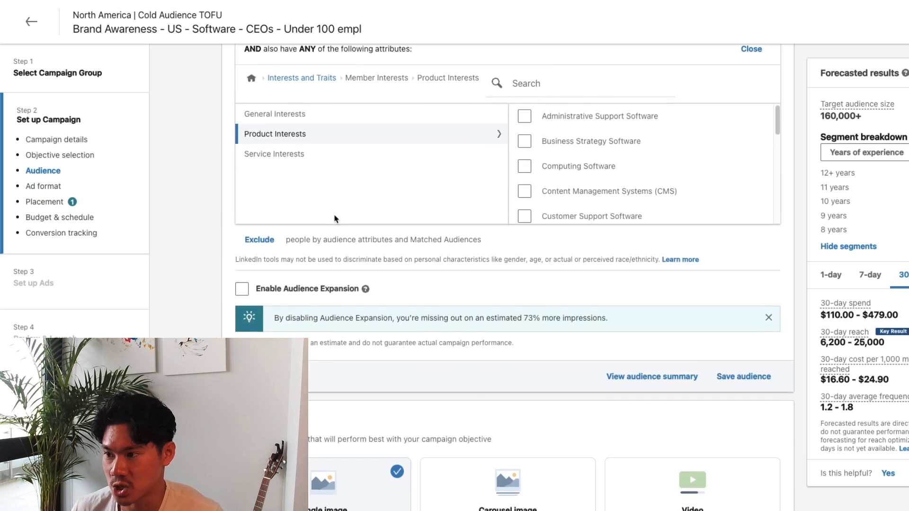
pyautogui.scroll(-5, 334, 218)
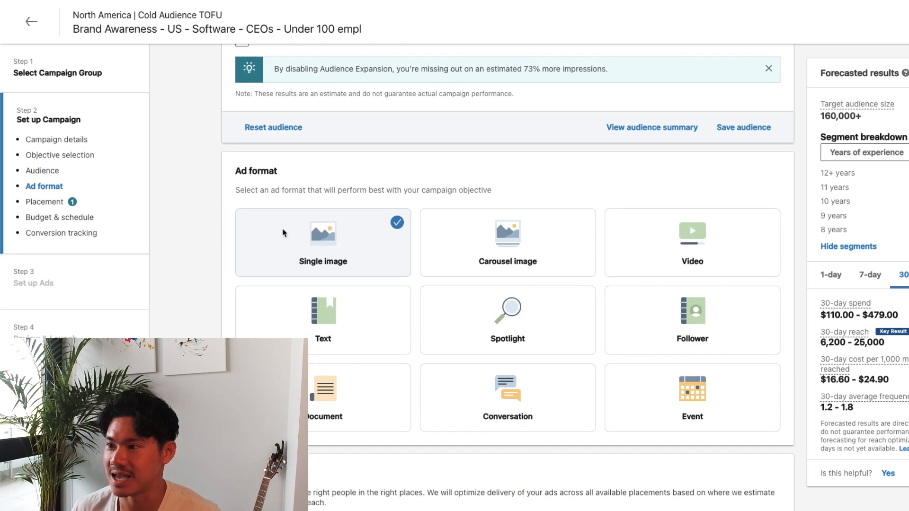
pyautogui.scroll(8, 435, 360)
pyautogui.scroll(12, 434, 370)
pyautogui.scroll(-9, 520, 374)
pyautogui.scroll(-20, 523, 375)
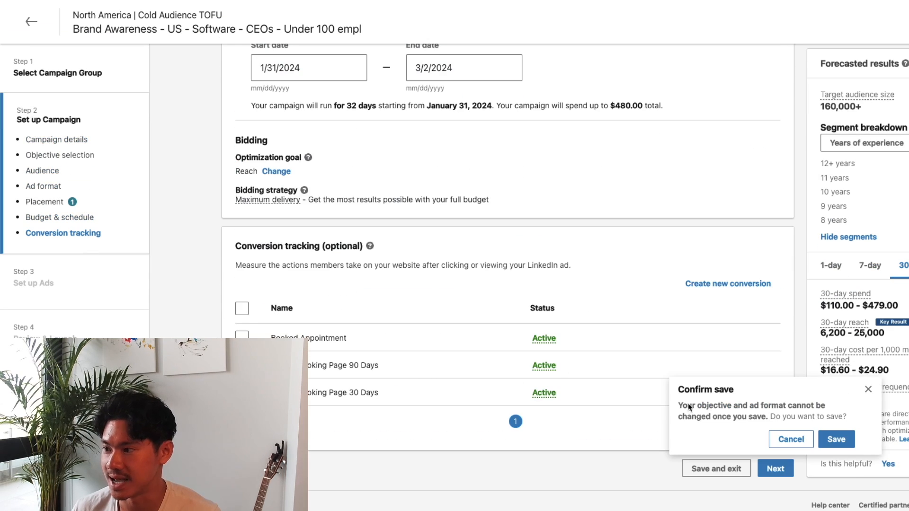
pyautogui.click(836, 439)
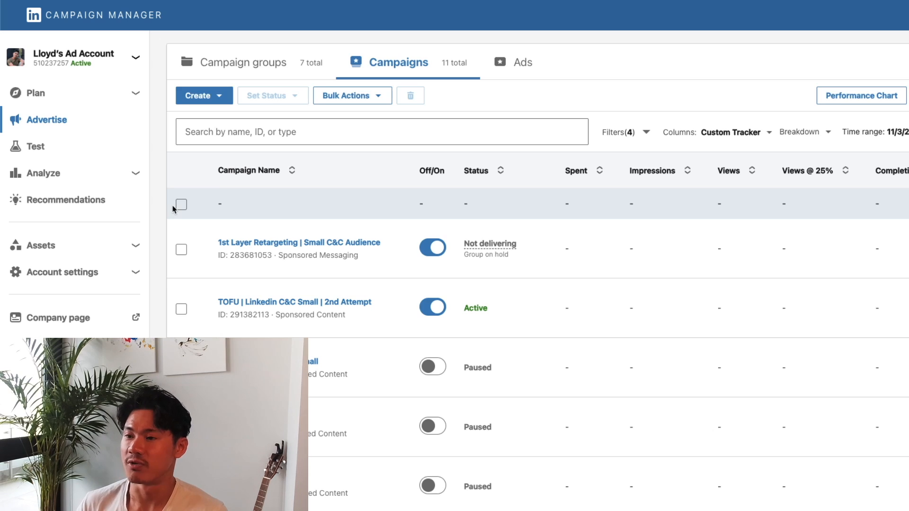
# Select the North America | Cold Audience TOFU group and its Brand Awareness - US - Software - CEOs - Under 100 empl campaign, and show its ads.
pyautogui.click(277, 74)
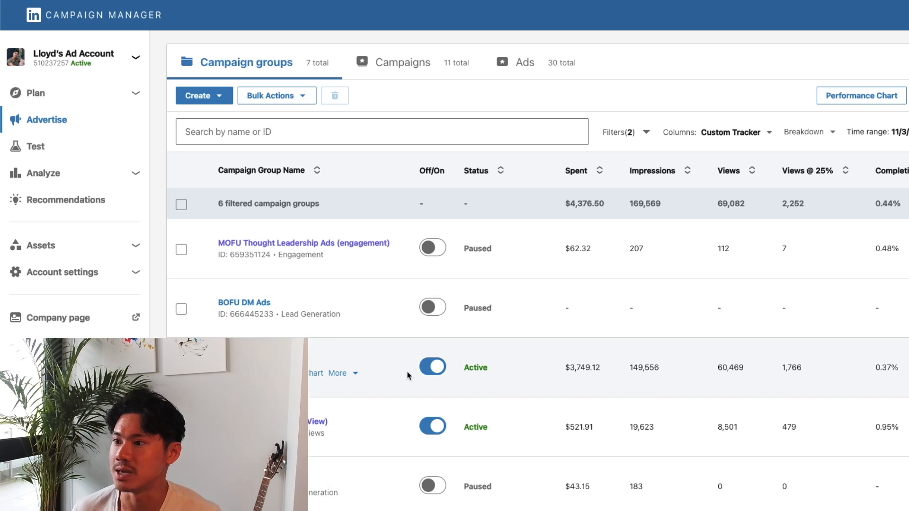
pyautogui.scroll(-1, 408, 376)
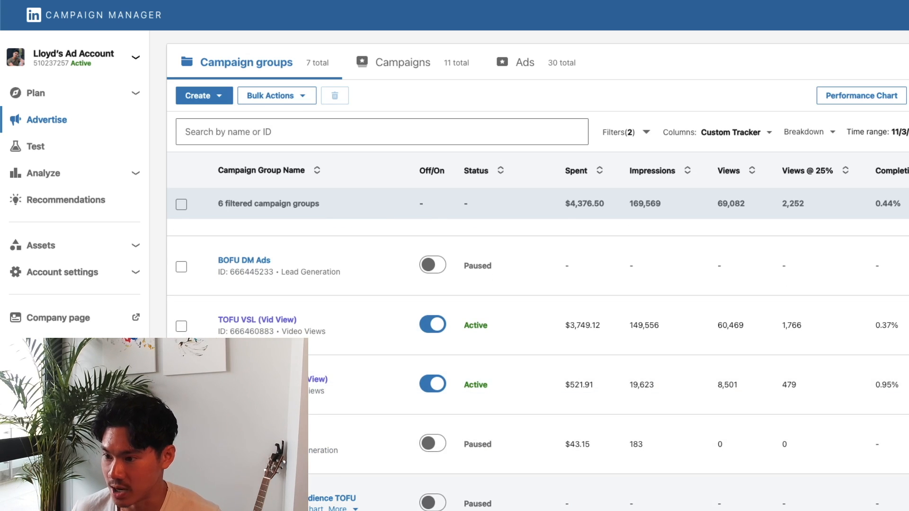
pyautogui.click(181, 505)
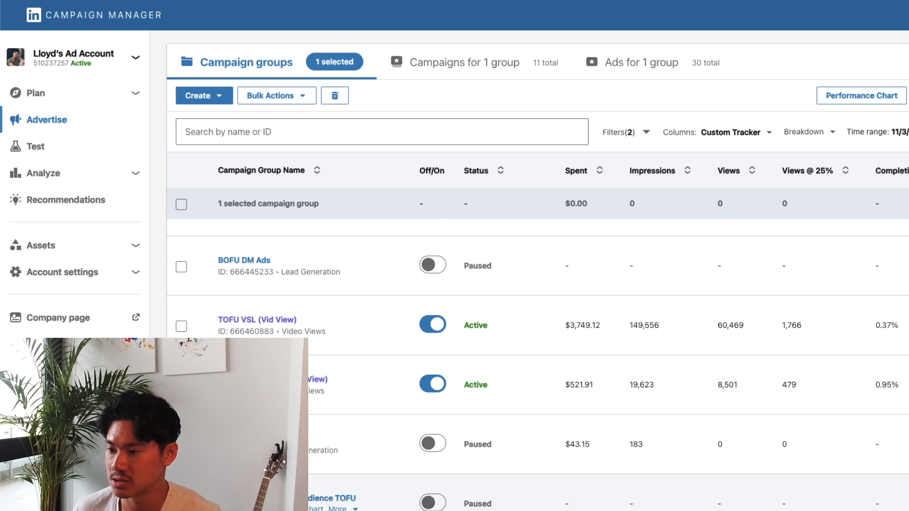
pyautogui.click(465, 72)
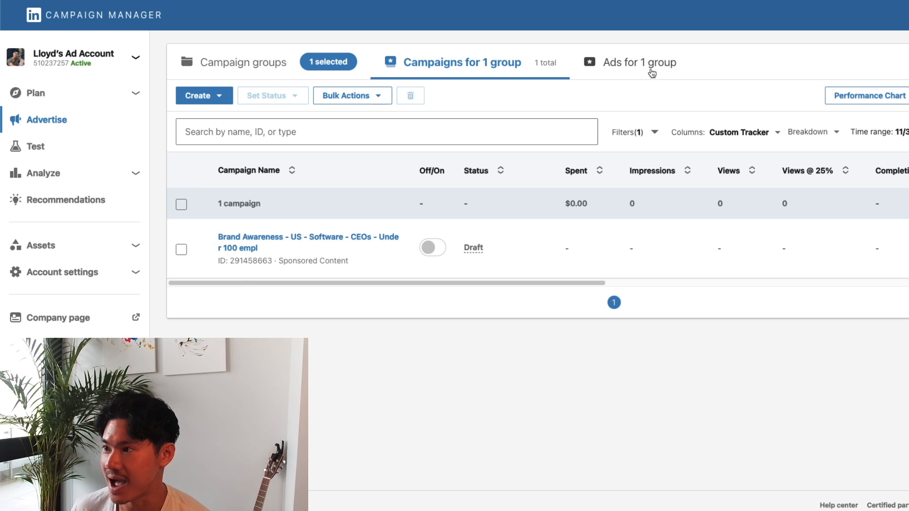
pyautogui.click(181, 250)
pyautogui.click(584, 63)
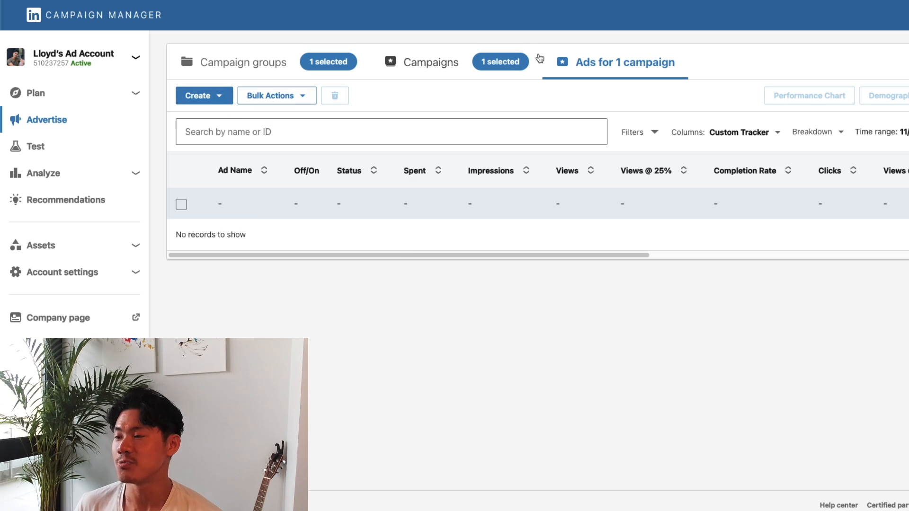
# Start an ad for the selected campaign and check the existing company page posts in the Content Library.
pyautogui.click(211, 103)
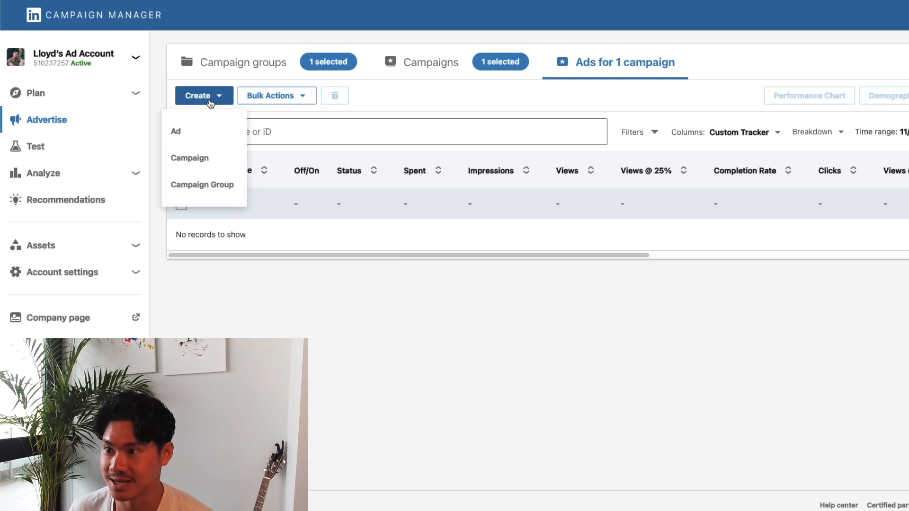
pyautogui.click(197, 137)
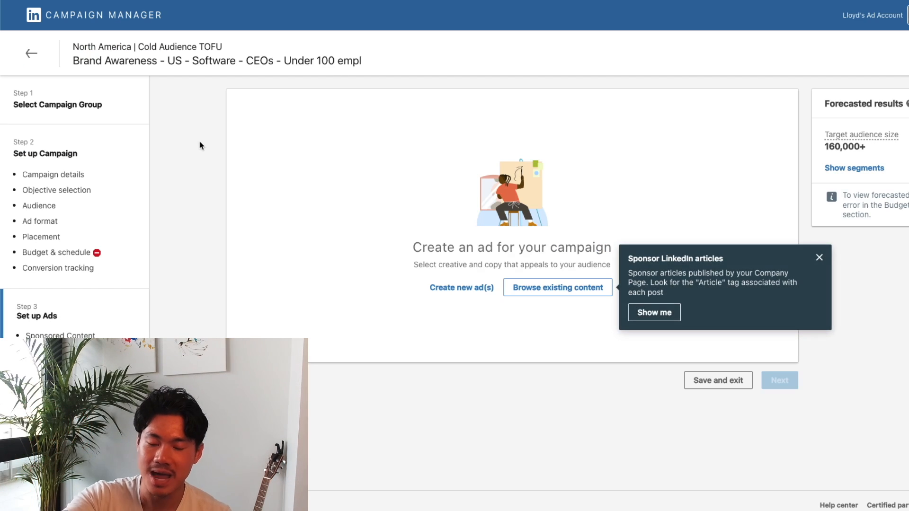
pyautogui.click(819, 257)
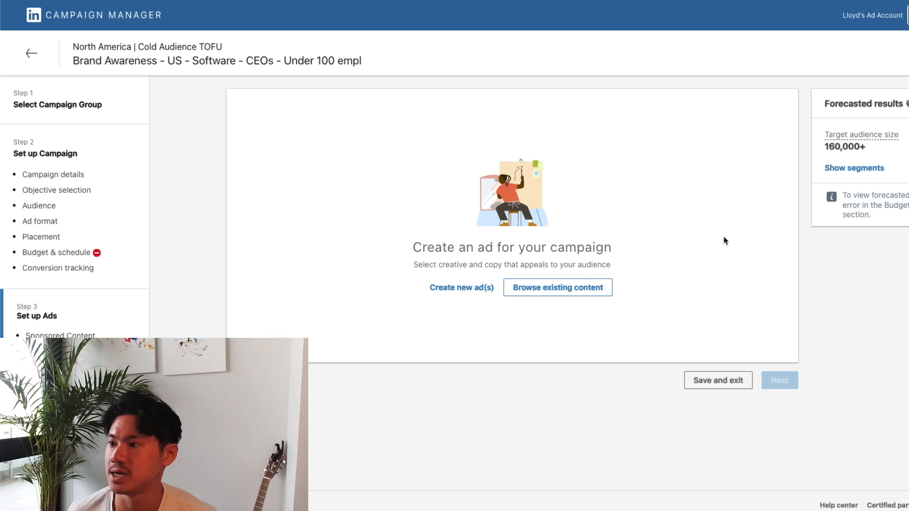
pyautogui.click(566, 290)
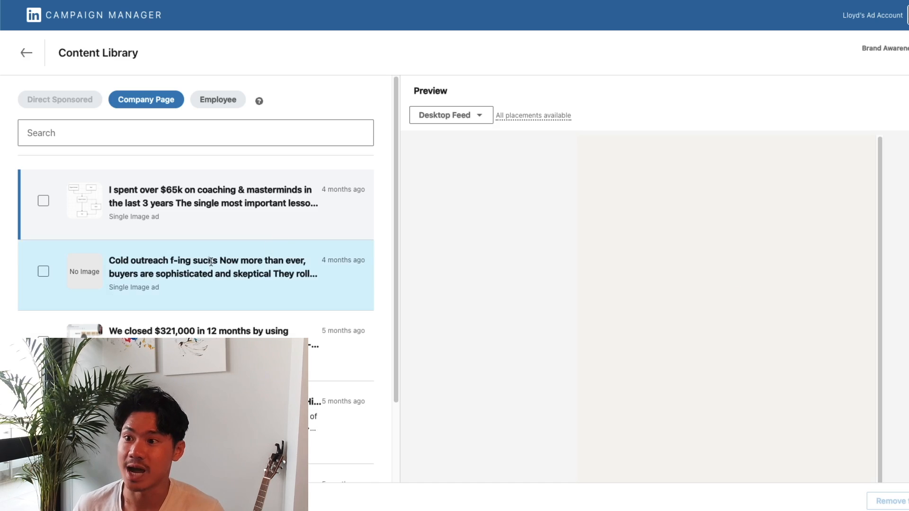
pyautogui.click(31, 66)
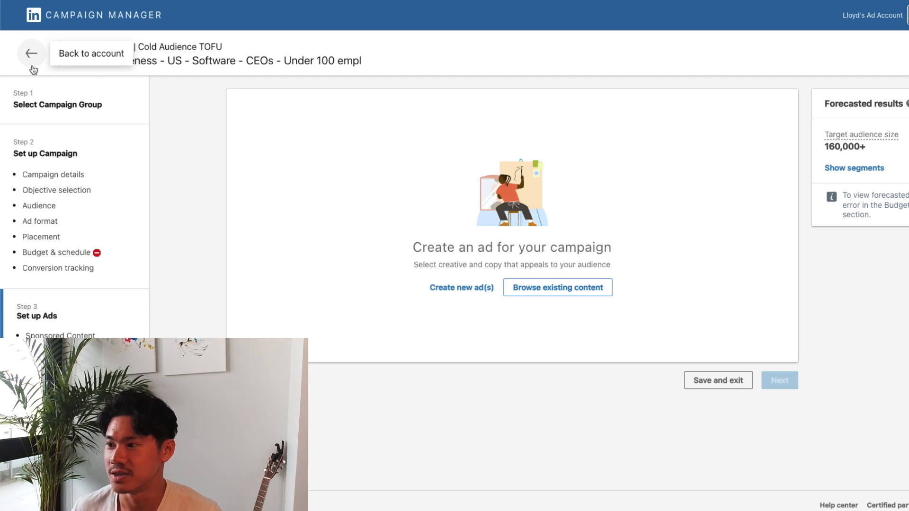
# Create a new image ad for the campaign and name it Test.
pyautogui.click(472, 292)
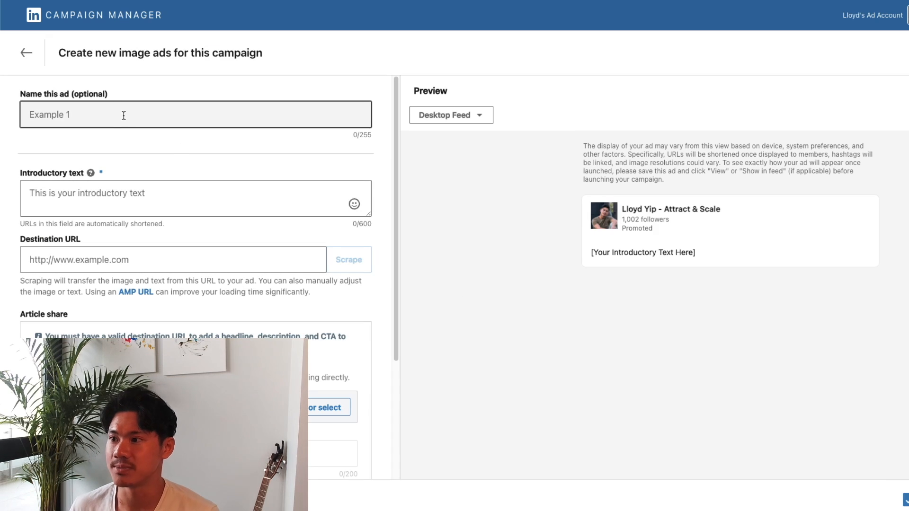
pyautogui.click(124, 116)
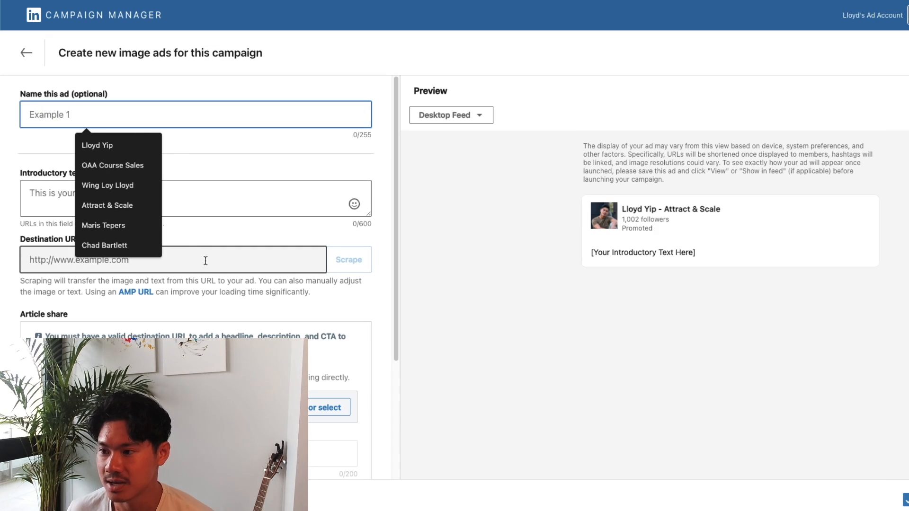
pyautogui.click(250, 199)
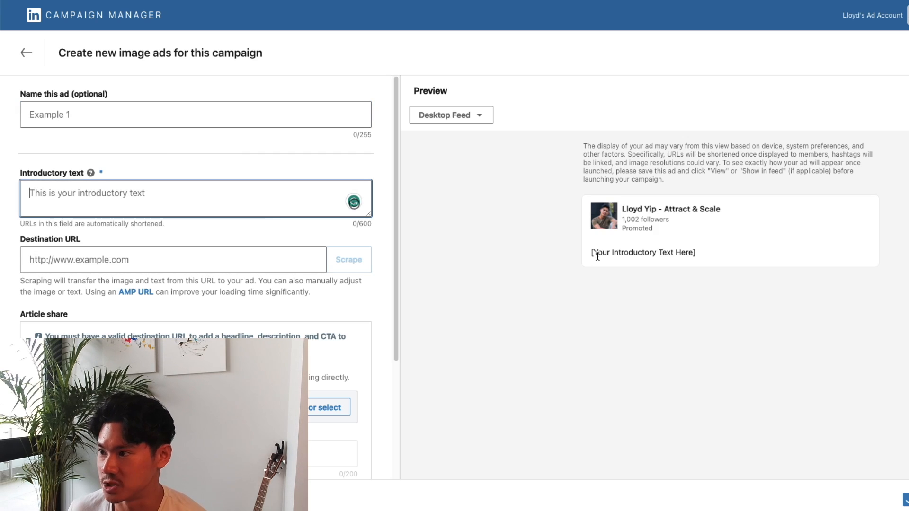
pyautogui.scroll(-3, 596, 260)
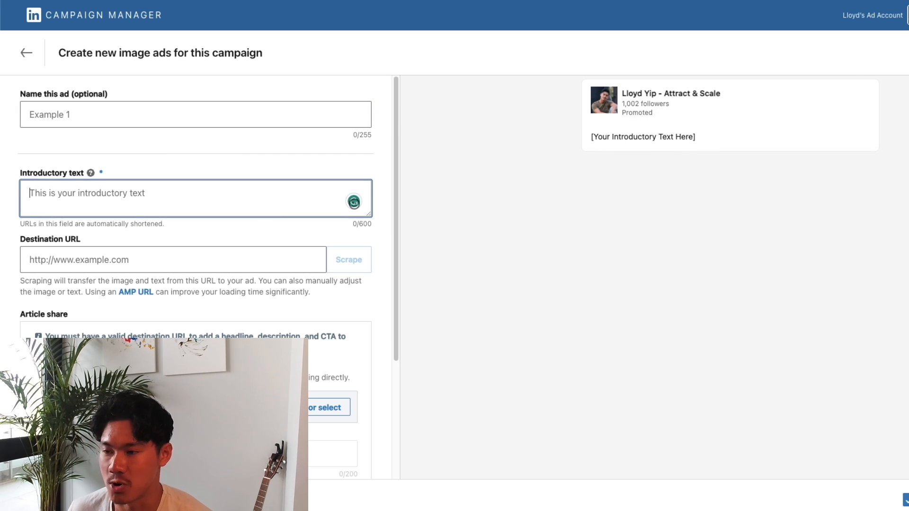
pyautogui.click(116, 106)
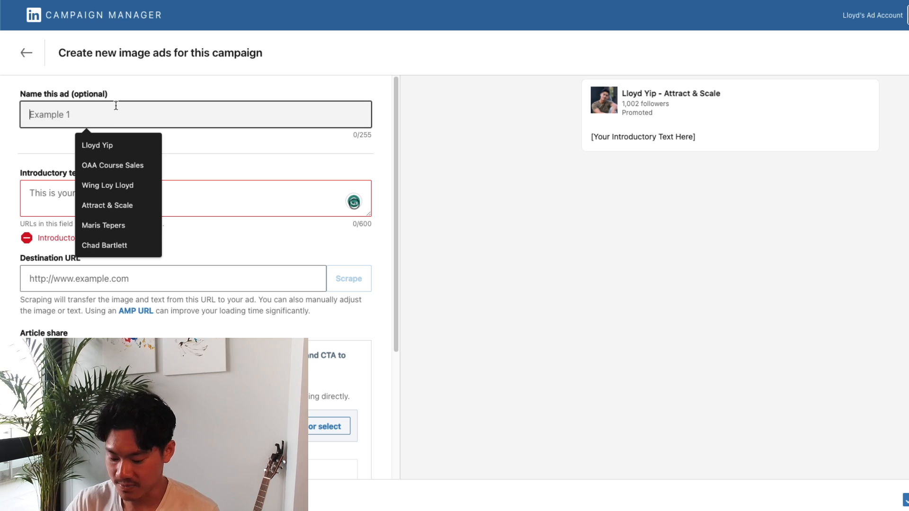
pyautogui.write('Test')
# Write "Attention CEO's and Founders of Software companies!" as the ad's introductory text.
pyautogui.click(139, 189)
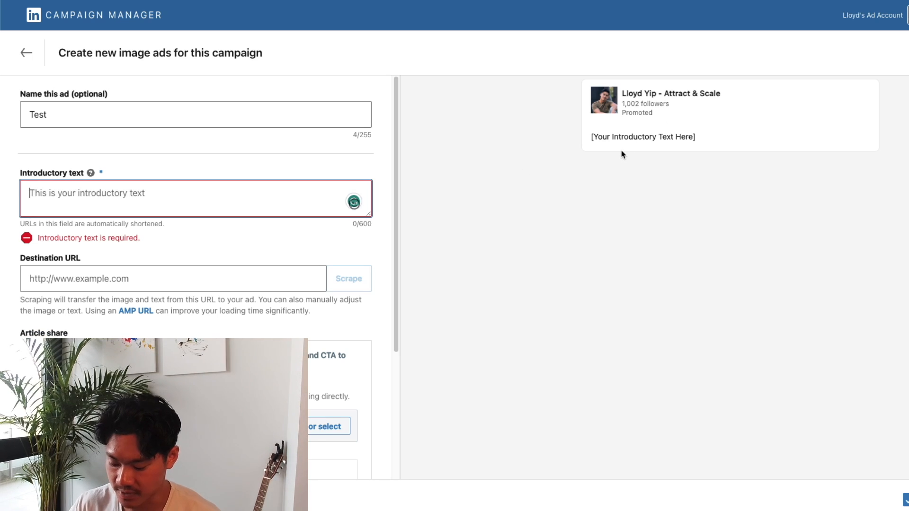
pyautogui.write('Atten')
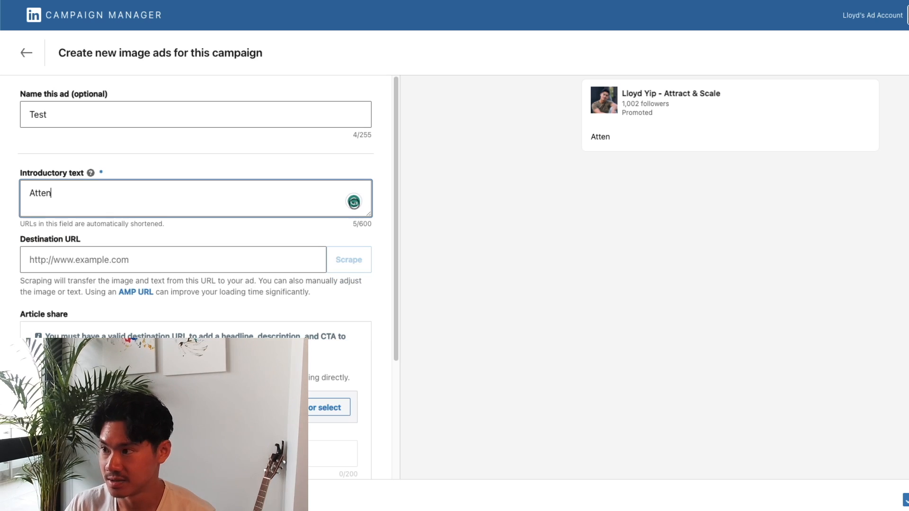
pyautogui.write("tion CEO's and ")
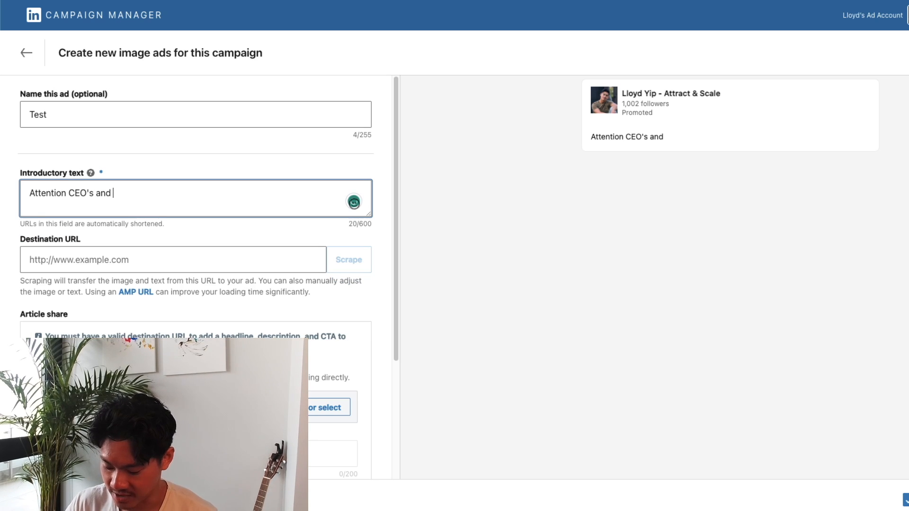
pyautogui.write('FOunders of Soft')
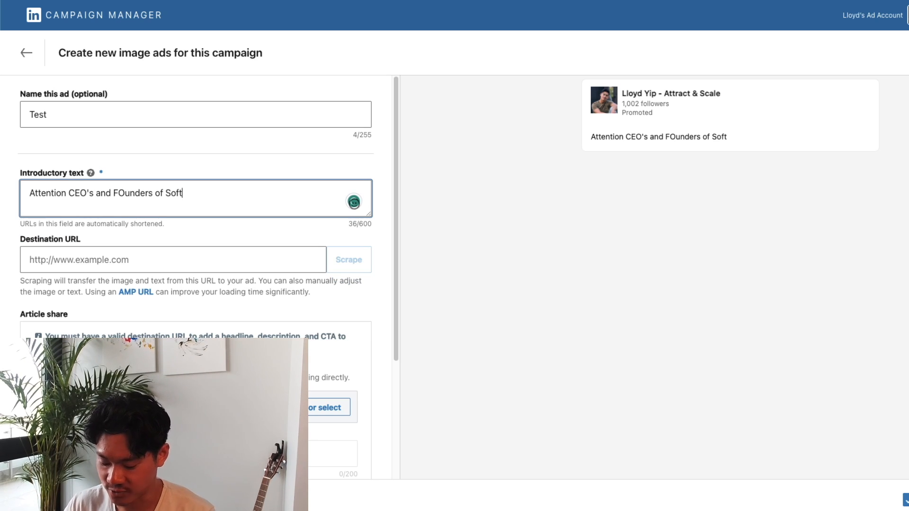
pyautogui.write('ware companies!')
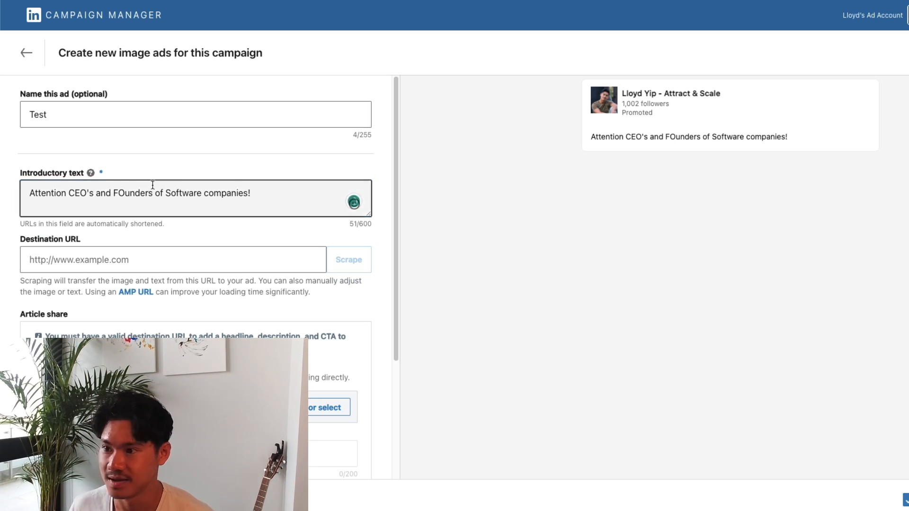
pyautogui.click(126, 192)
pyautogui.press('BackSpace')
pyautogui.write('o')
# Append a blank line and two lines of "..." to the introductory text, and expand the full text in the ad preview.
pyautogui.press('End')
pyautogui.press('Return')
pyautogui.press('Return')
pyautogui.write('...')
pyautogui.press('Return')
pyautogui.write('...')
pyautogui.press('Return')
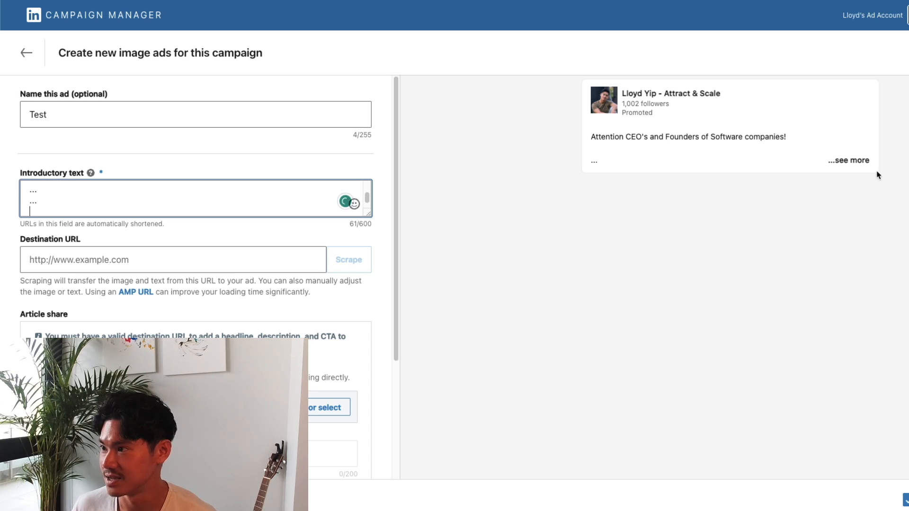
pyautogui.click(847, 162)
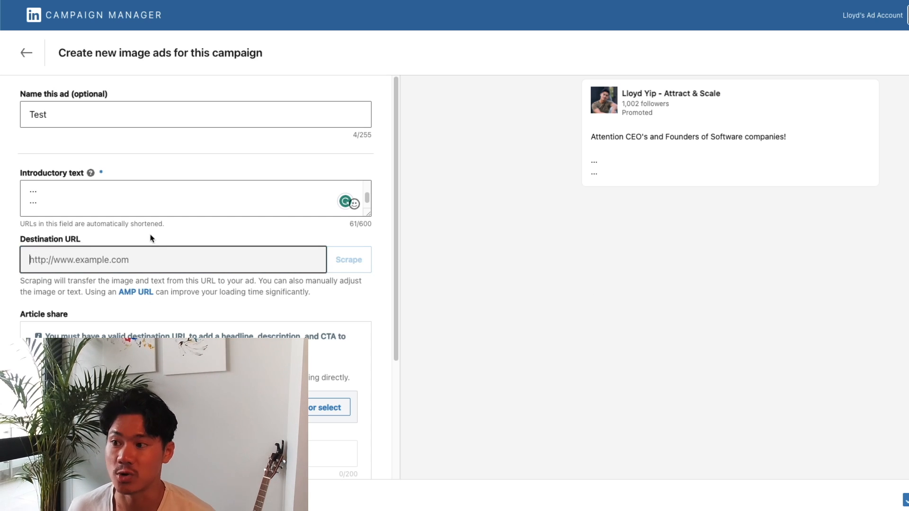
# Set the ad's destination URL to attractandscale.com.
pyautogui.click(146, 257)
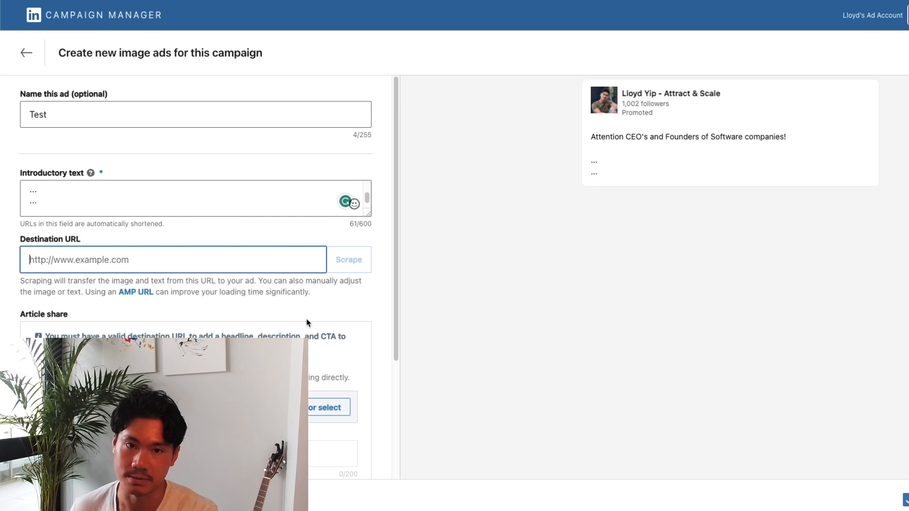
pyautogui.write('attractandscale.com')
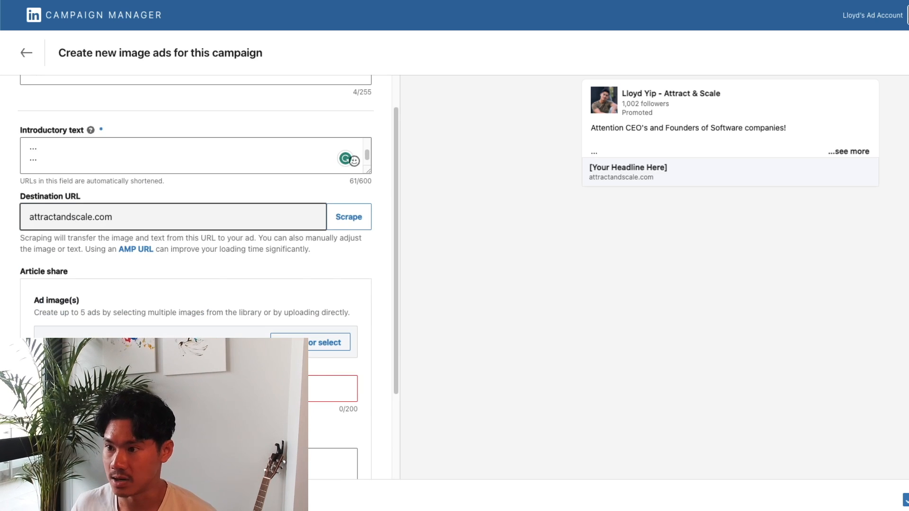
pyautogui.click(214, 283)
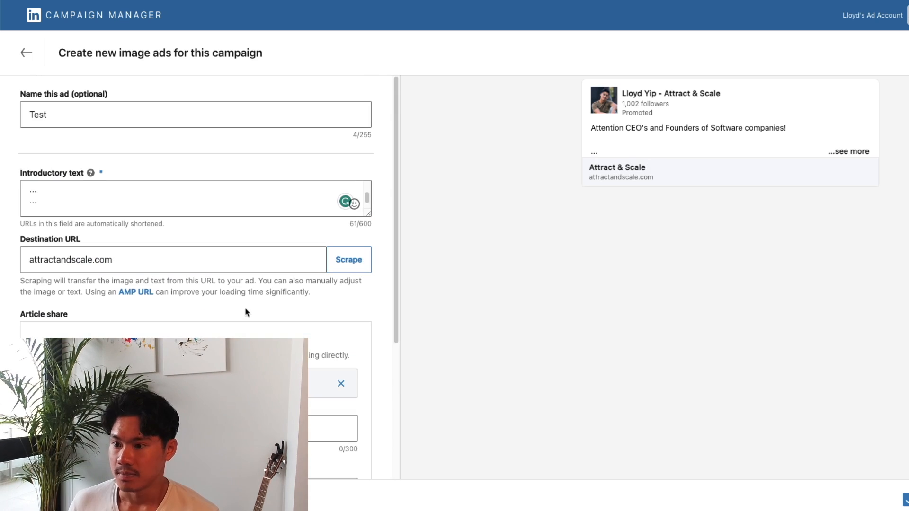
# Finish creating the Test image ad and proceed from the campaign's ads to the review and launch stage.
pyautogui.scroll(-3, 191, 335)
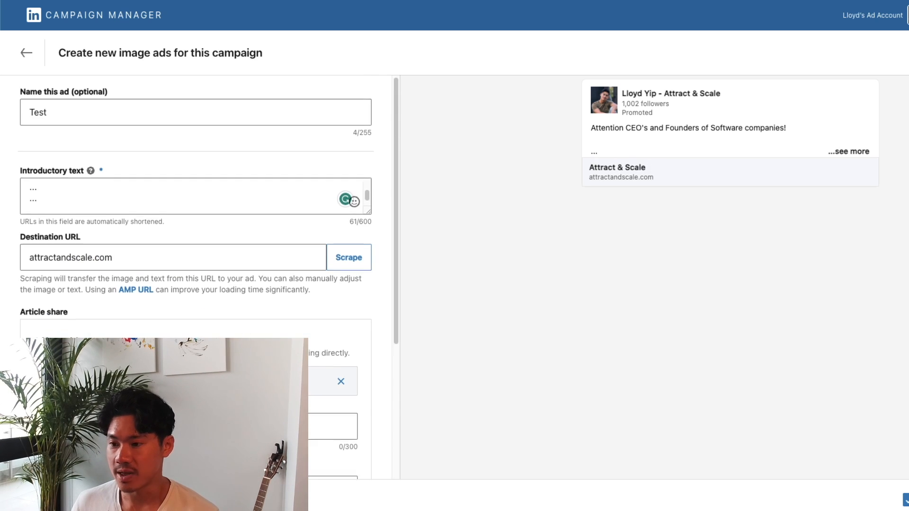
pyautogui.scroll(-3, 178, 333)
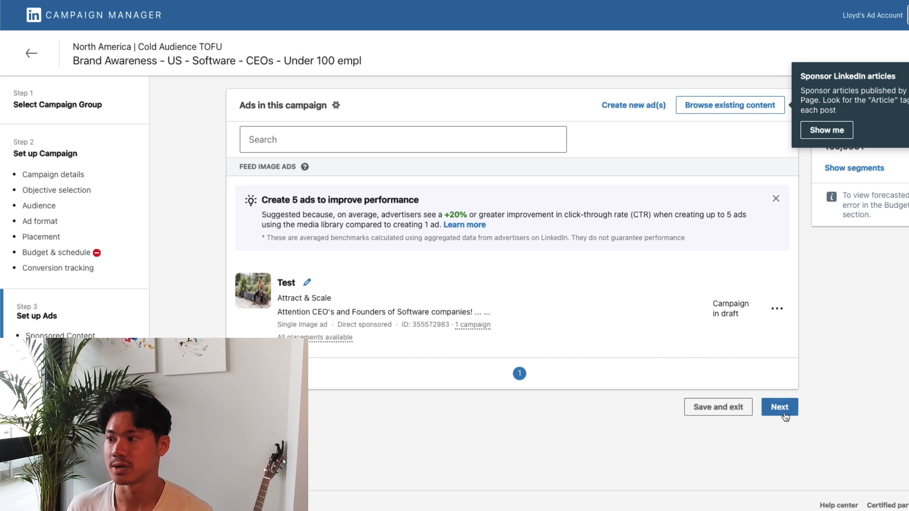
pyautogui.click(786, 410)
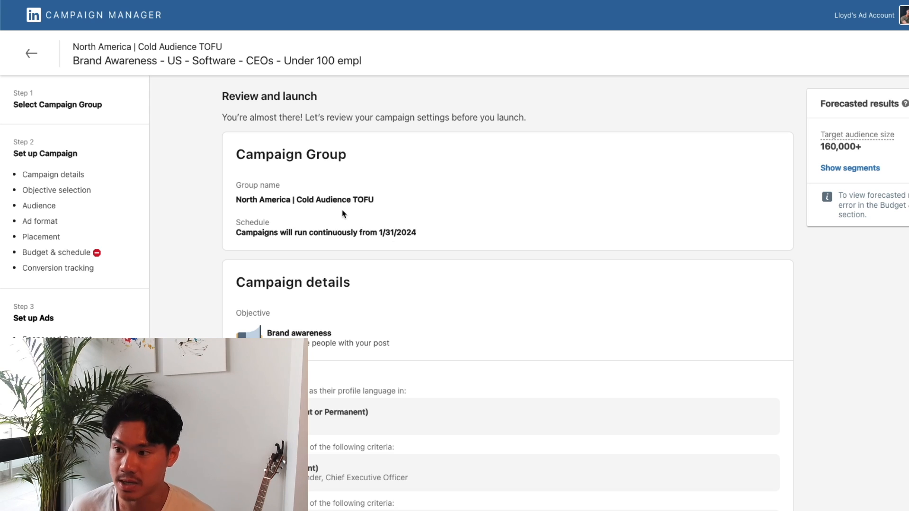
# Review the campaign group, objective and audience criteria without launching, and return to the campaigns overview.
pyautogui.scroll(-1, 331, 199)
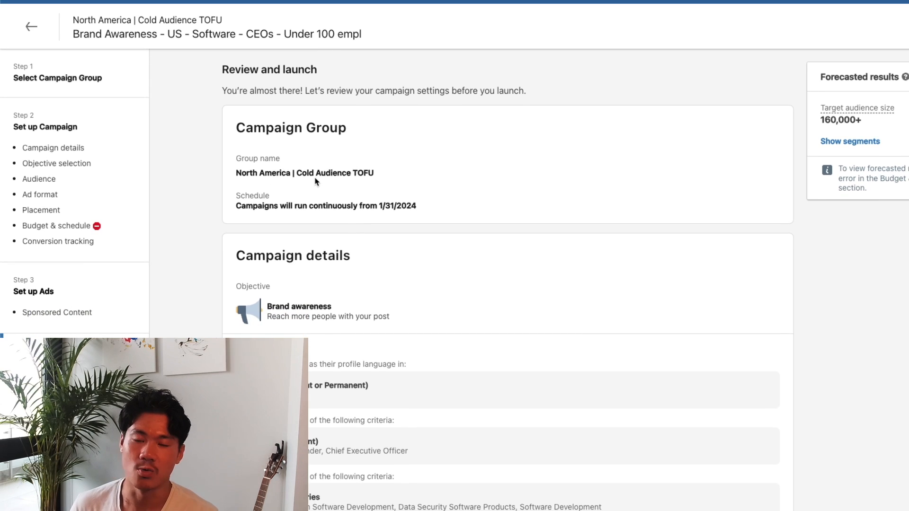
pyautogui.scroll(-1, 315, 180)
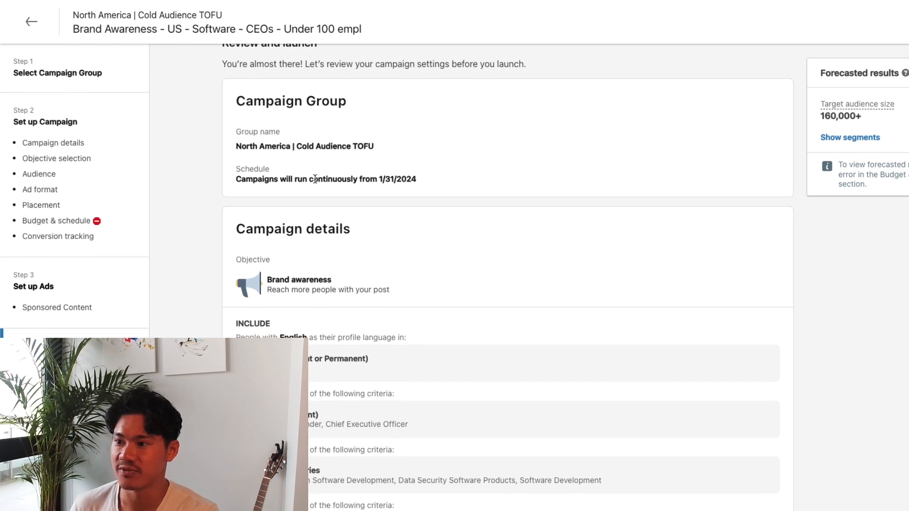
pyautogui.scroll(-2, 315, 180)
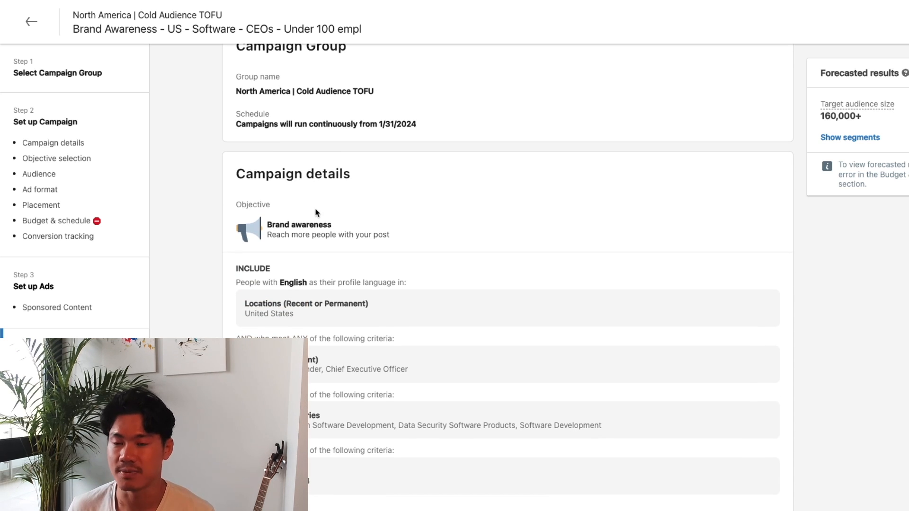
pyautogui.scroll(-1, 323, 239)
pyautogui.scroll(-4, 323, 241)
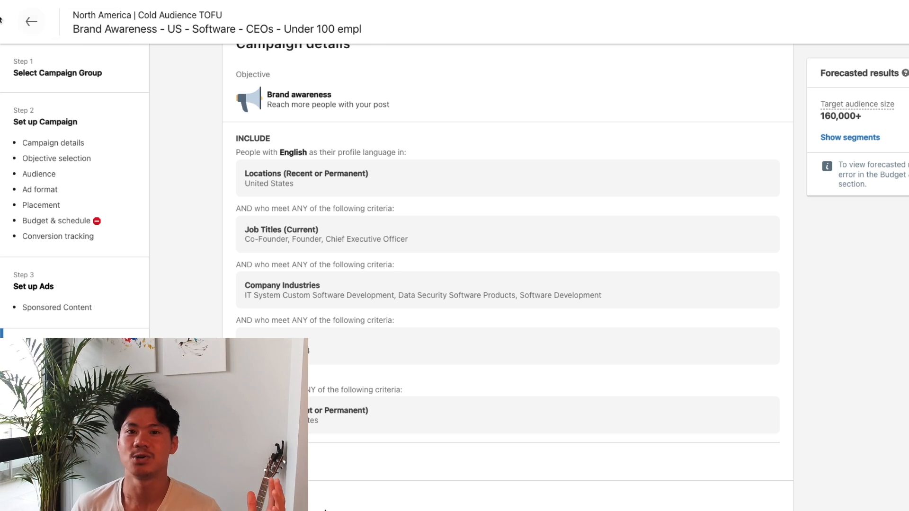
pyautogui.click(24, 26)
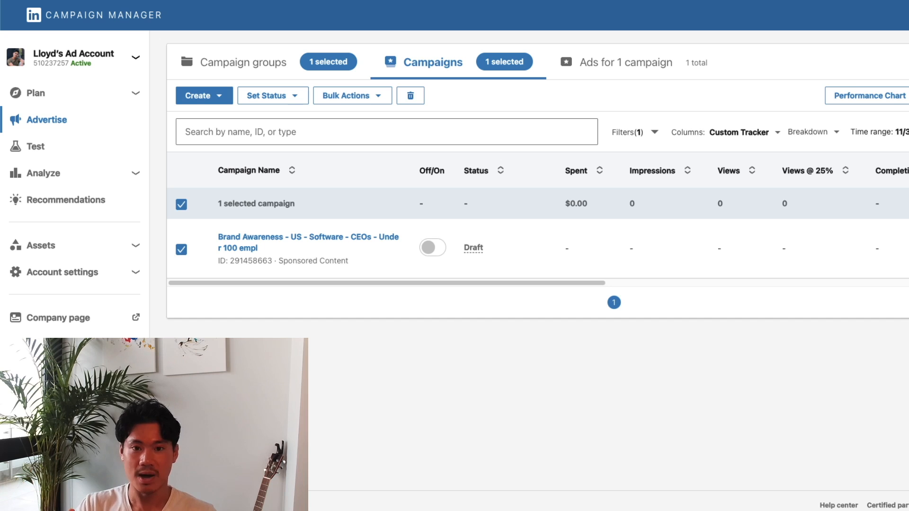